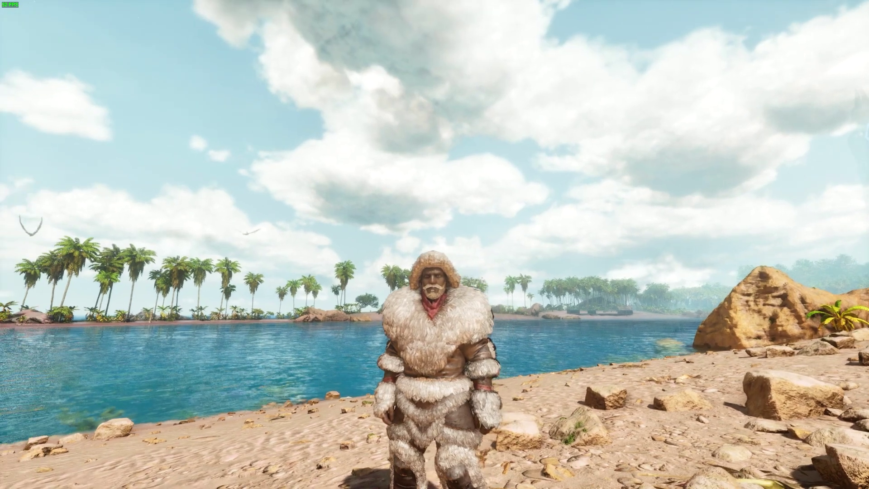
Step: Enter ARK's photo mode from the pause menu and hide the settings overlay
key(Escape)
click(448, 275)
key(f)
Step: Fly the camera in for a close-up of the fur-clad character on the beach
key(w)
key(d)
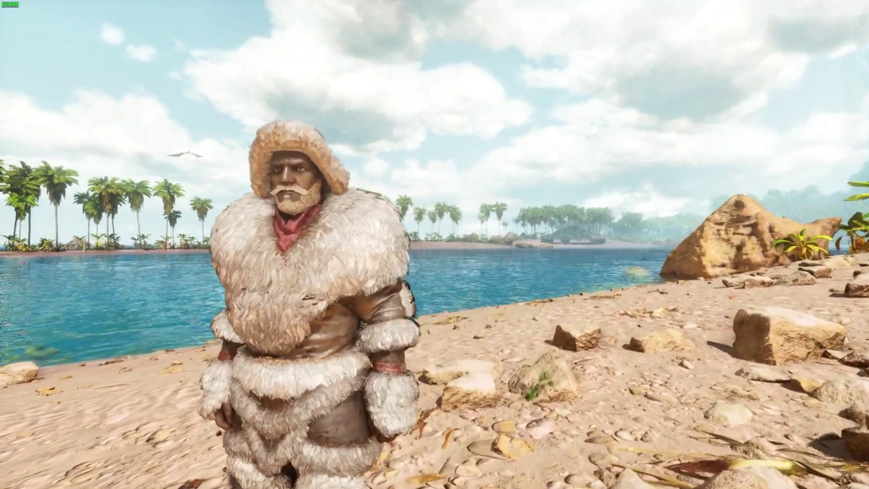
key(w)
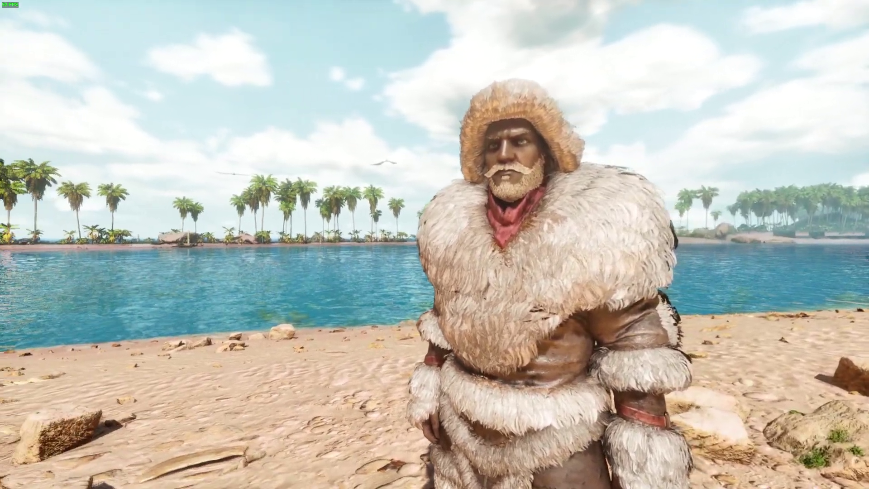
key(w)
key(a)
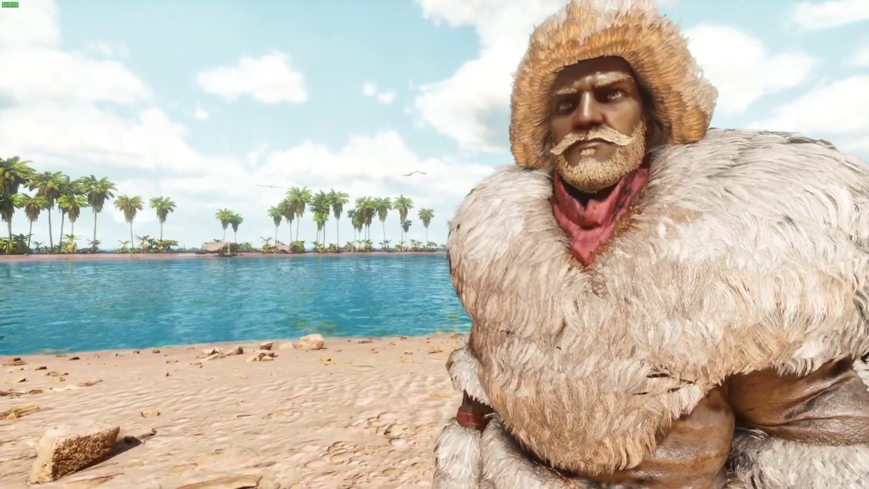
key(s)
key(w)
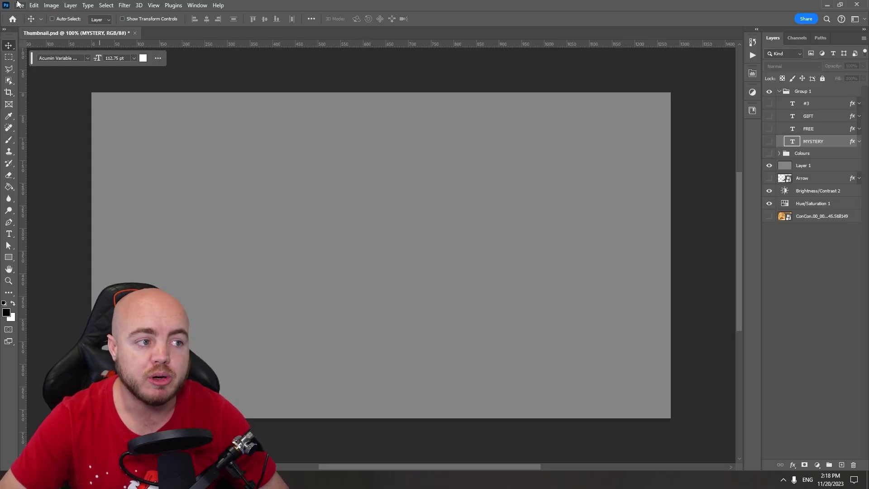
Step: Create a new 1280 × 720 px document with Artboards turned off
click(19, 4)
click(21, 17)
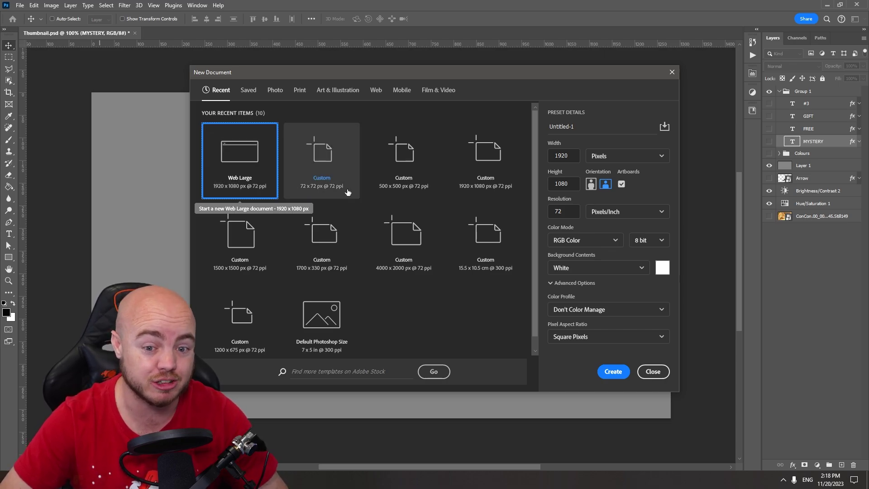
drag(569, 155, 548, 157)
text(1280)
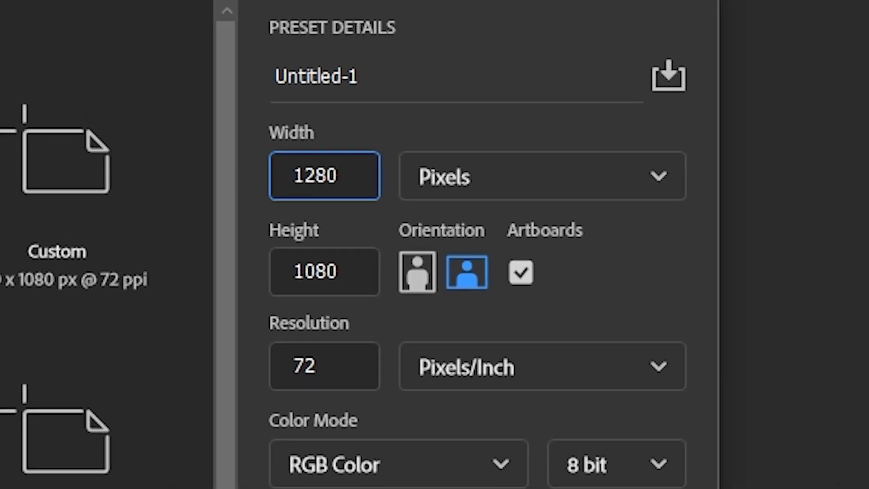
double_click(289, 283)
text(720)
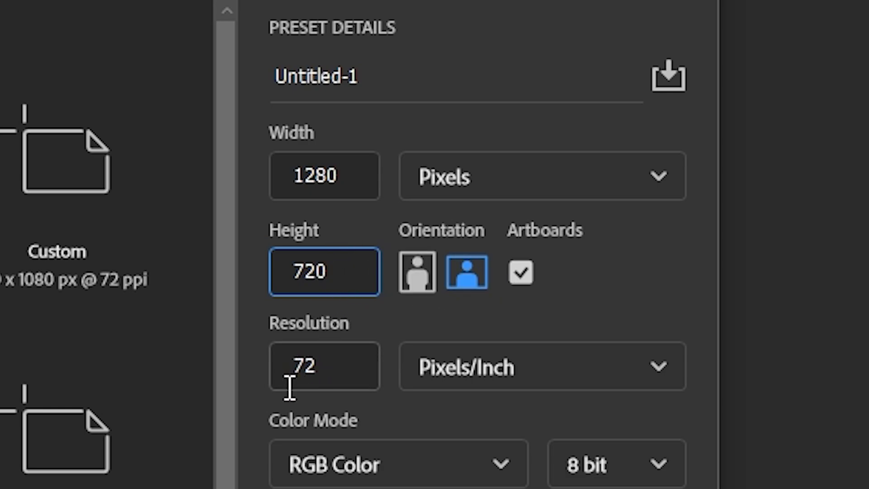
click(522, 277)
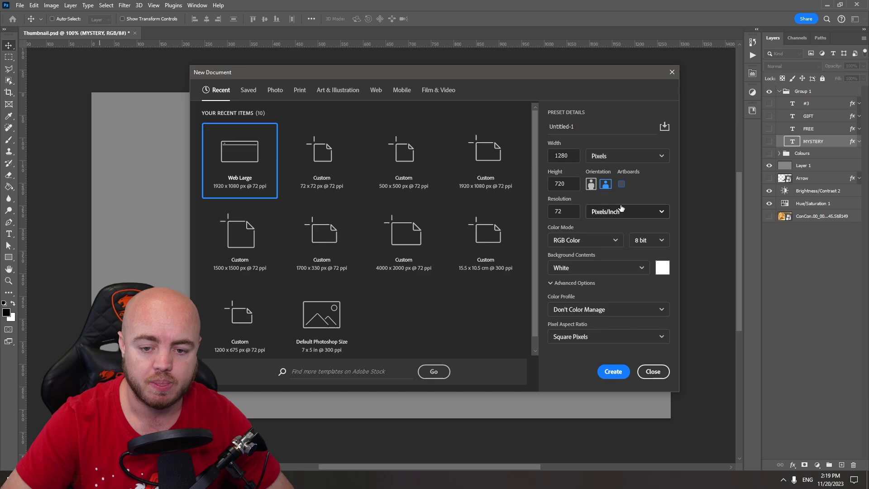
click(613, 371)
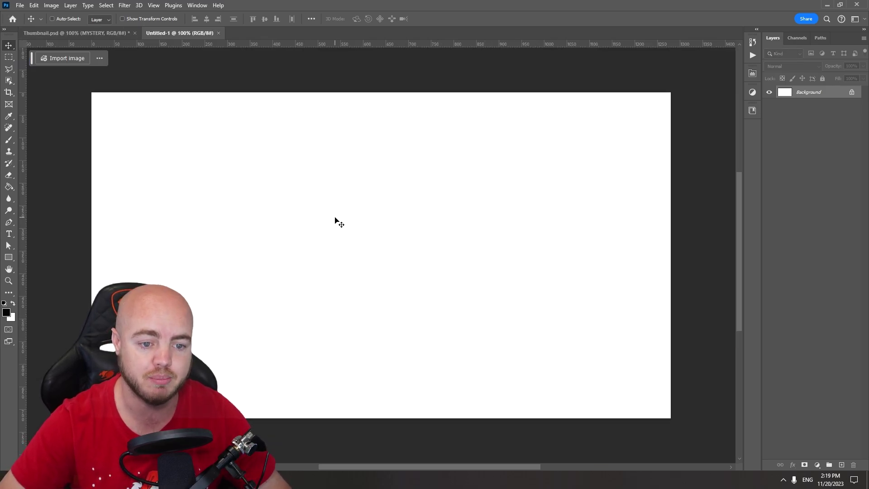
Step: Paste the ARK beach screenshot into Untitled-1 as a new layer
scroll(398, 230, down, 10)
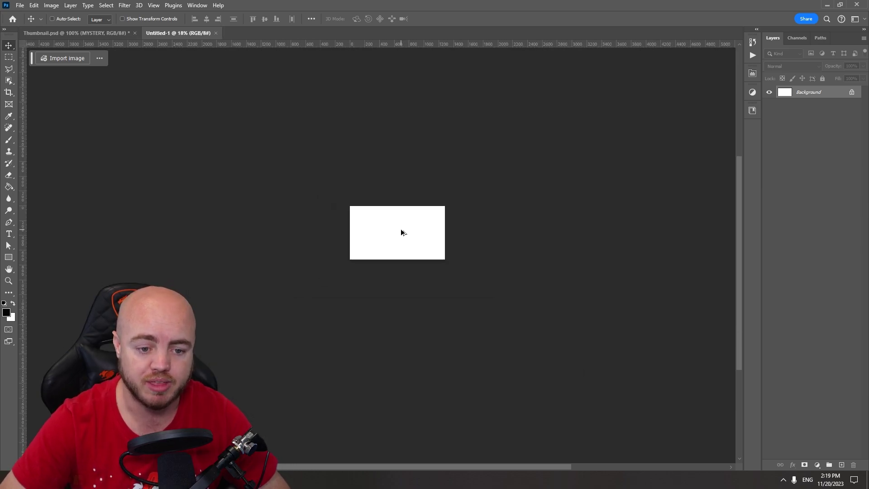
scroll(407, 244, up, 4)
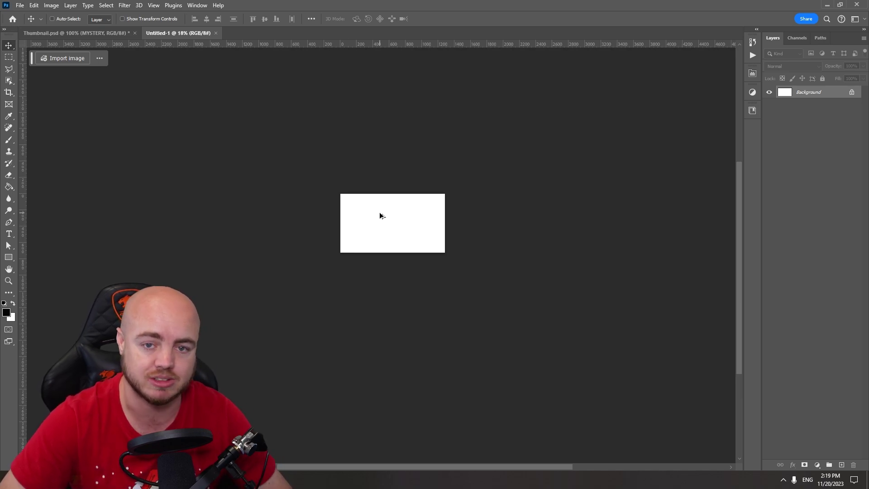
scroll(380, 215, up, 5)
key(ctrl+v)
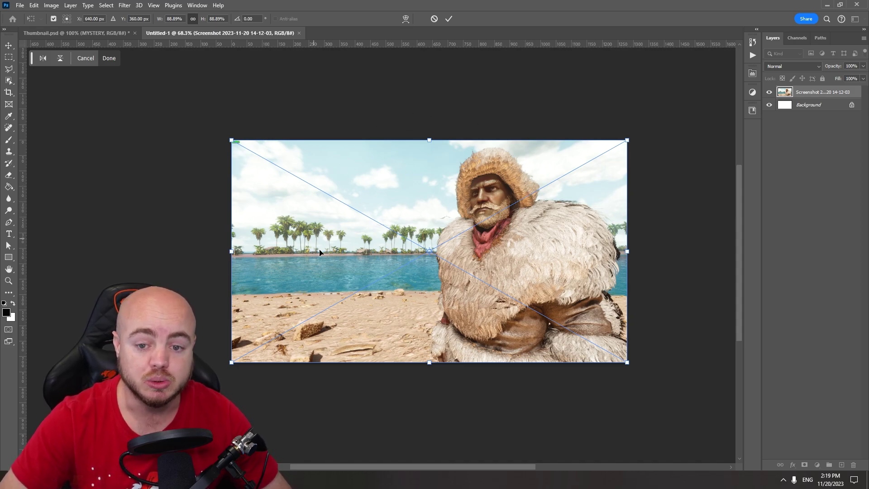
Step: Scale the screenshot to 91.45% and shift it right, leaving a narrow white strip on the left
click(448, 20)
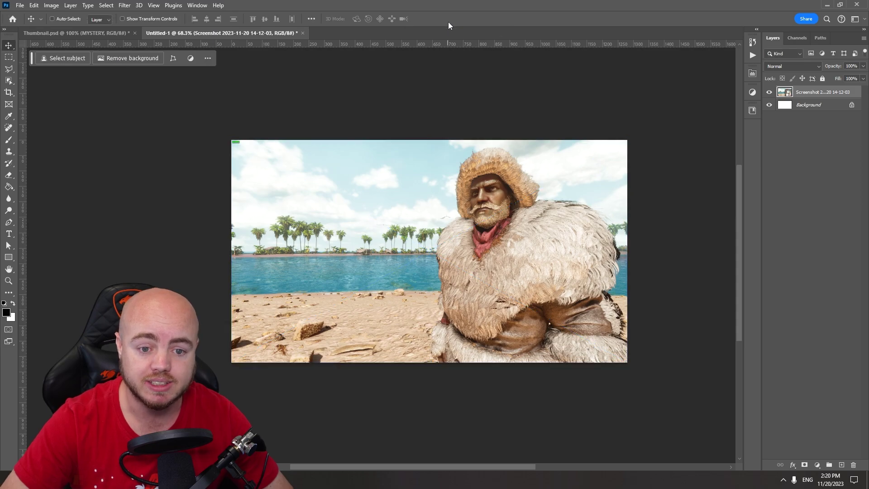
key(ctrl+t)
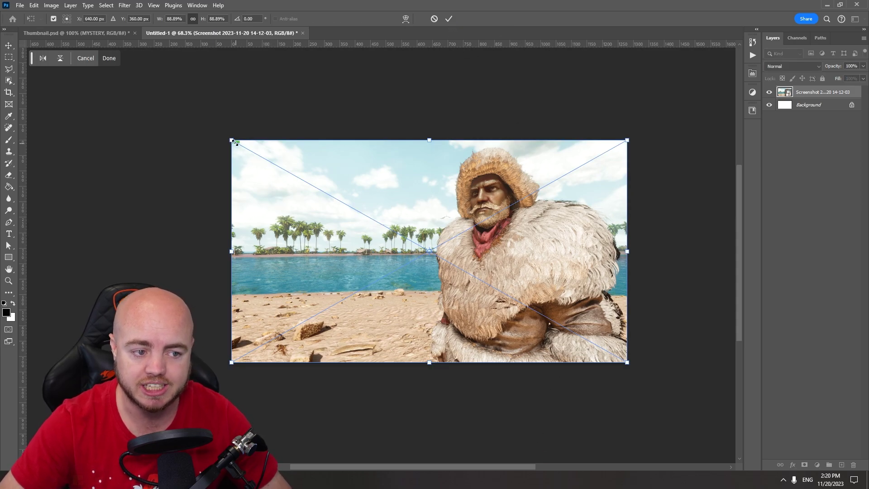
drag(231, 140, 157, 101)
drag(393, 166, 464, 213)
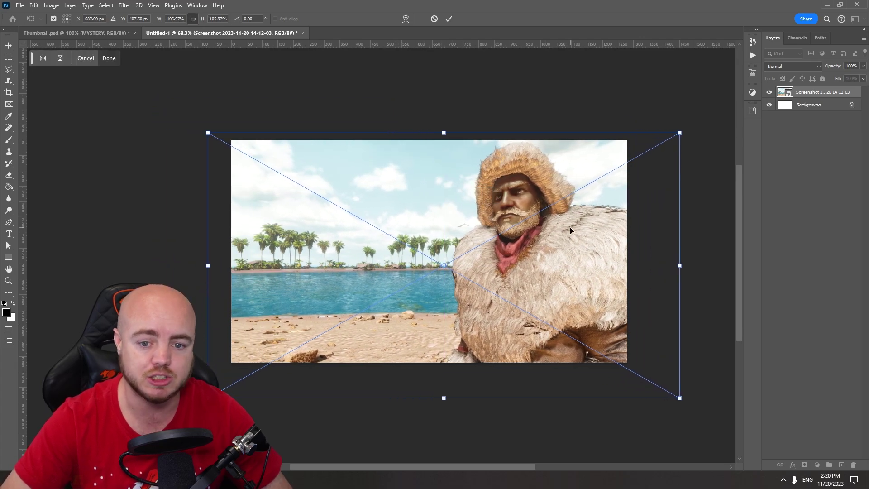
mouse_move(569, 227)
mouse_down()
mouse_move(542, 228)
mouse_move(553, 227)
mouse_up()
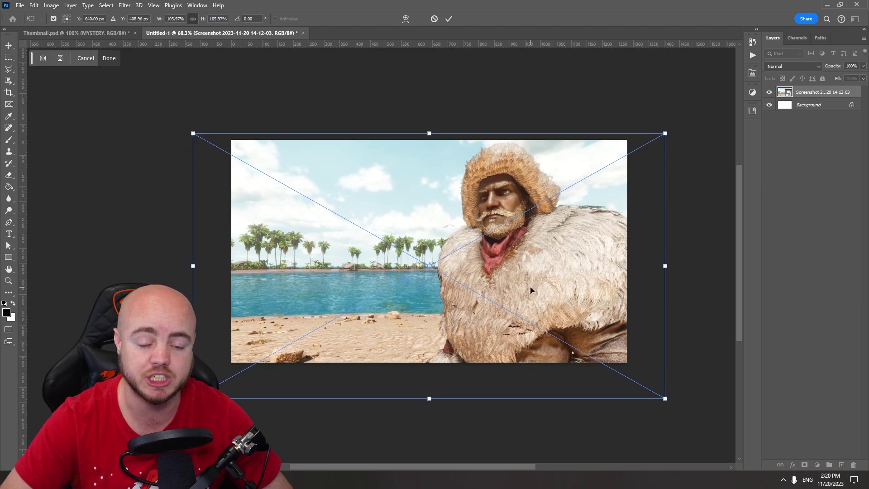
drag(193, 398, 240, 371)
drag(309, 339, 300, 331)
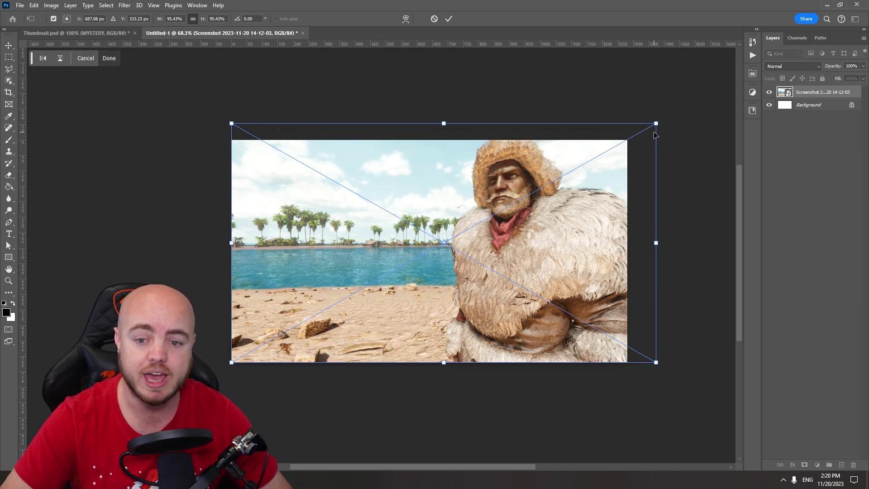
drag(656, 125, 678, 103)
drag(633, 141, 570, 225)
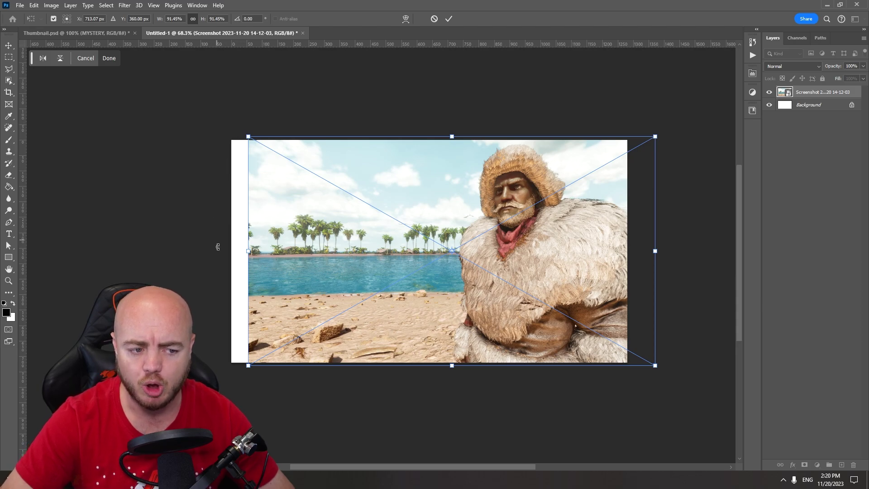
click(449, 19)
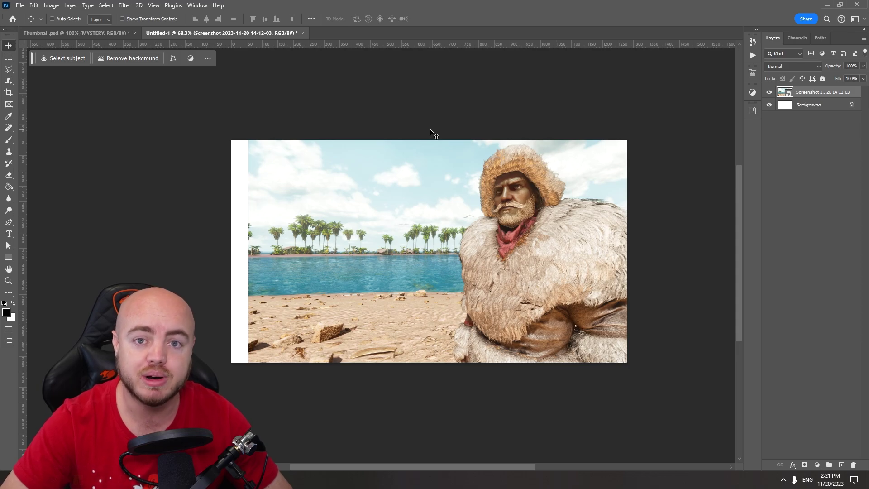
Step: Marquee-select a 133 × 720 px area covering the white left strip
key(m)
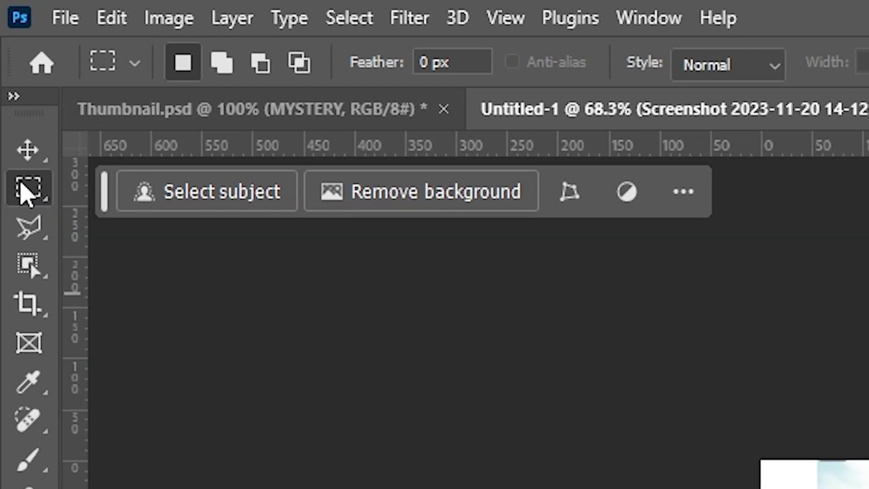
right_click(26, 190)
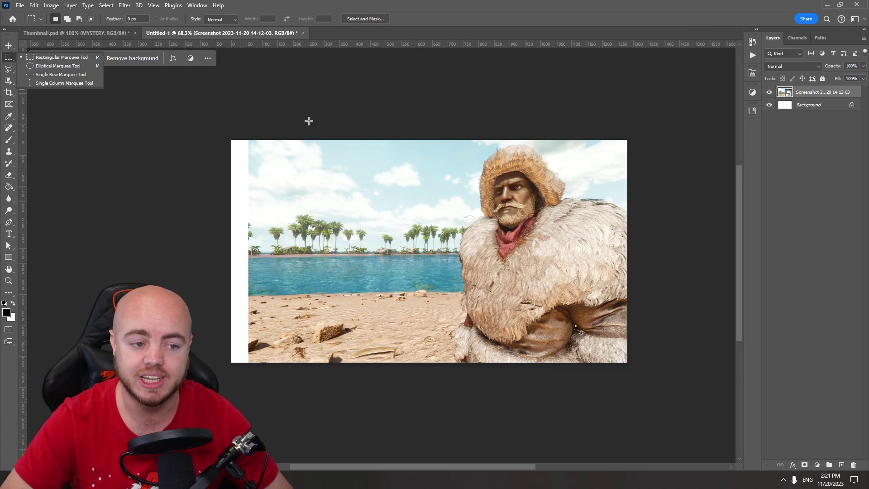
drag(308, 121, 418, 405)
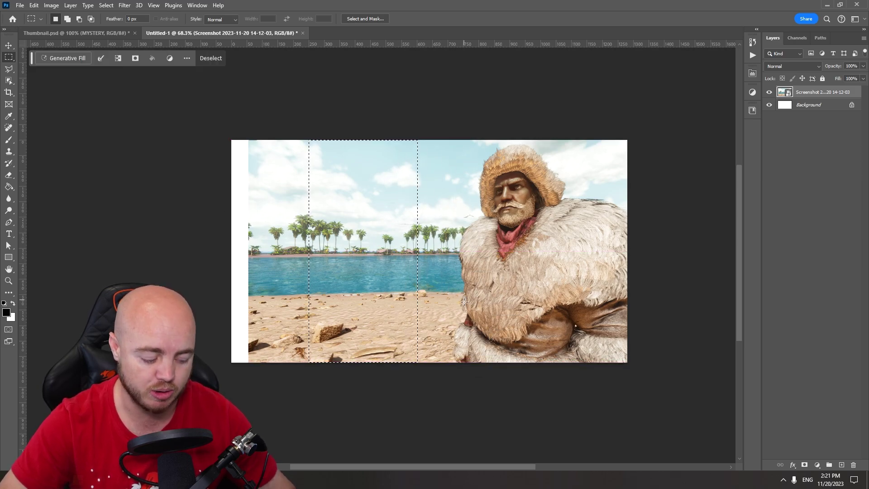
click(458, 315)
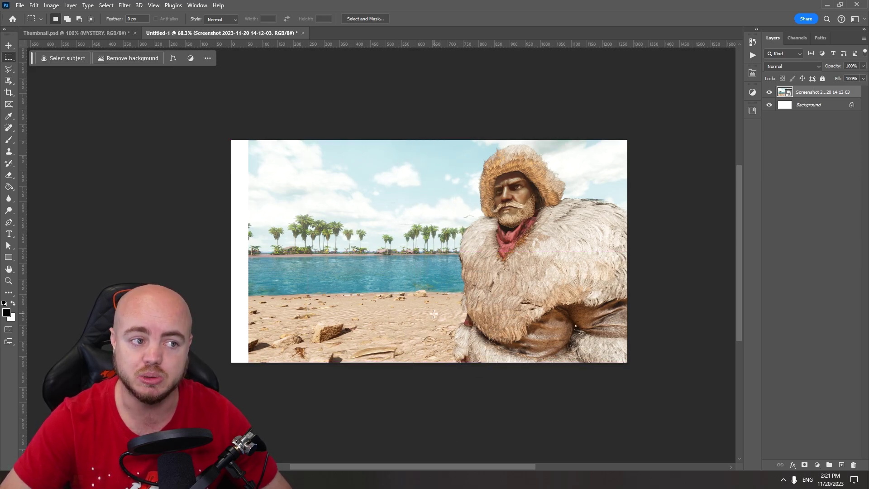
click(107, 5)
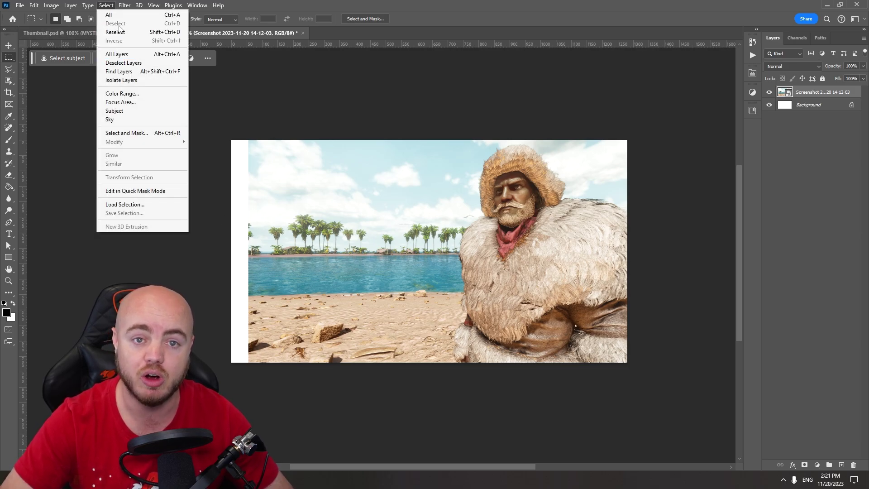
click(256, 1)
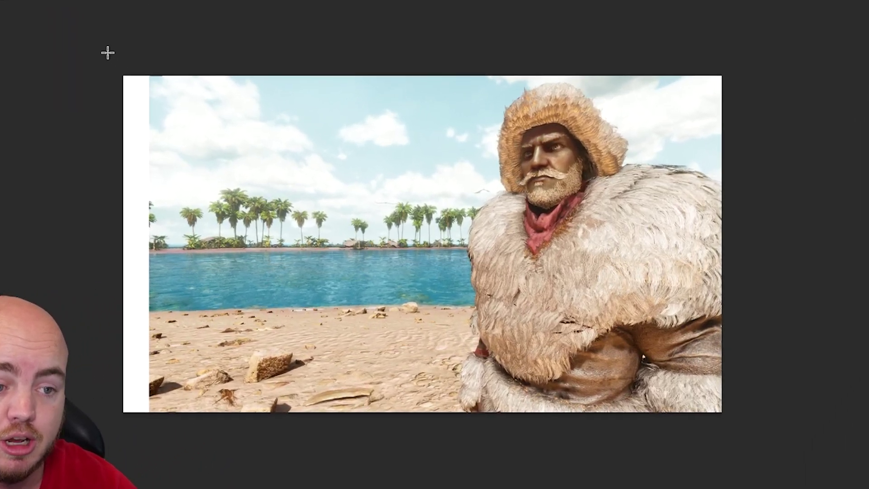
drag(221, 125, 235, 341)
drag(78, 399, 118, 476)
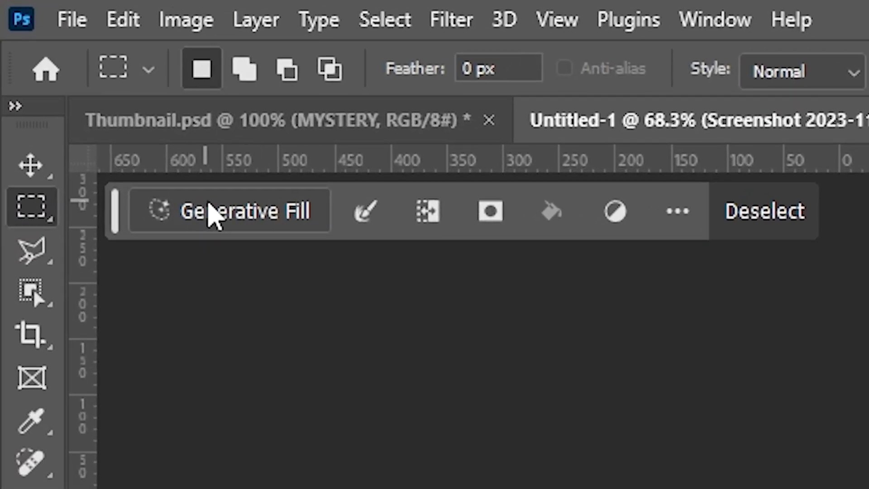
Step: Generative Fill the left strip with beach, then choose variation 3 of 3
click(212, 209)
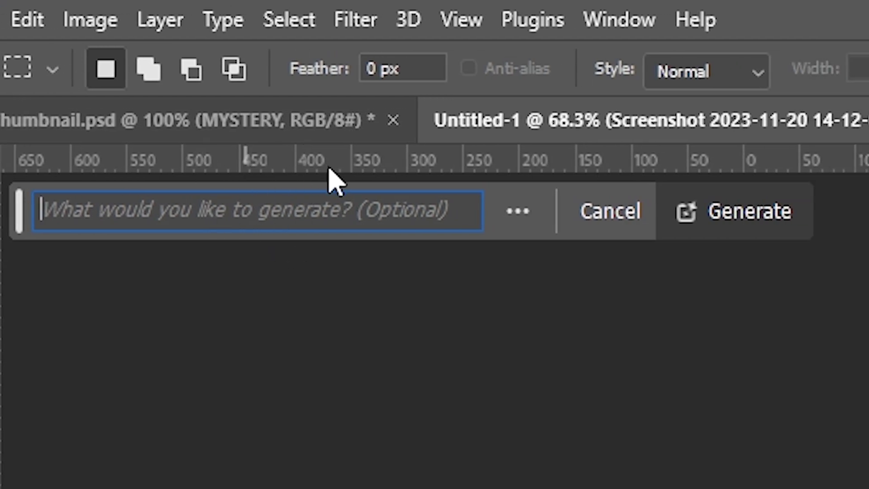
click(756, 240)
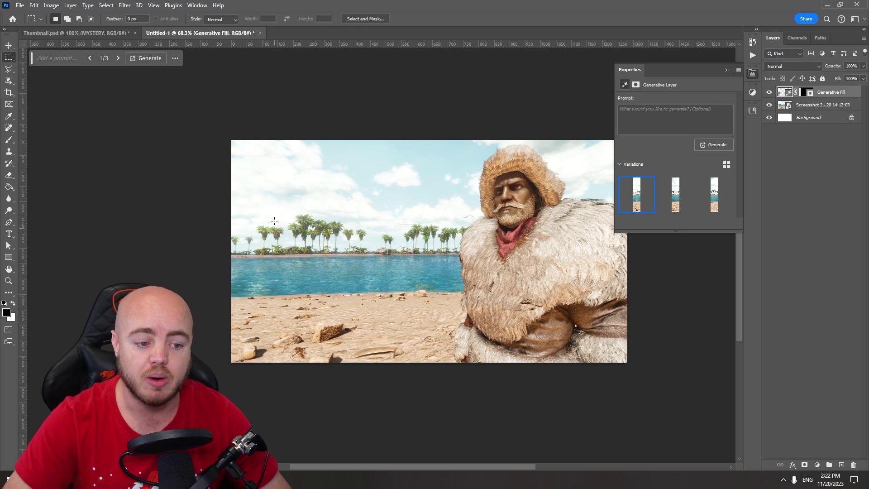
click(769, 93)
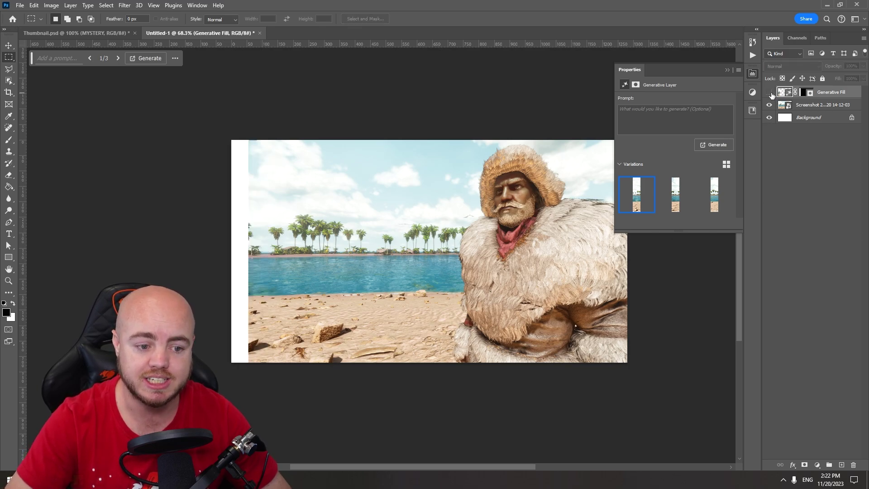
click(769, 92)
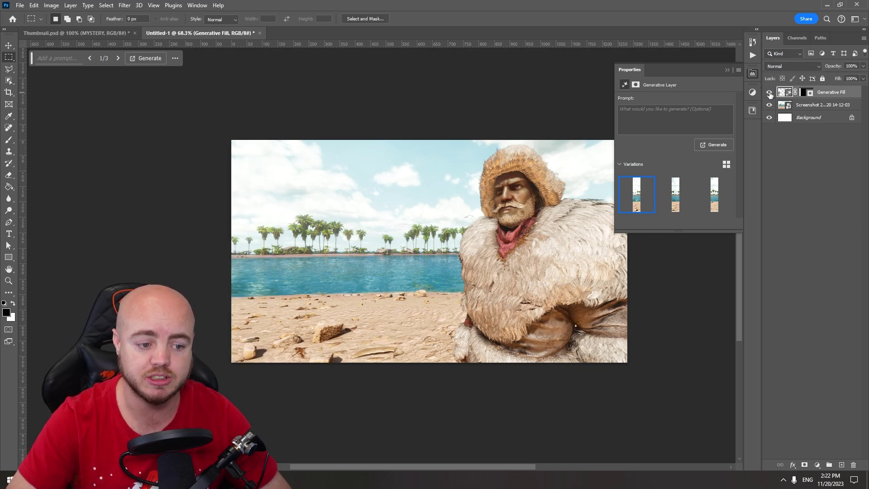
click(691, 188)
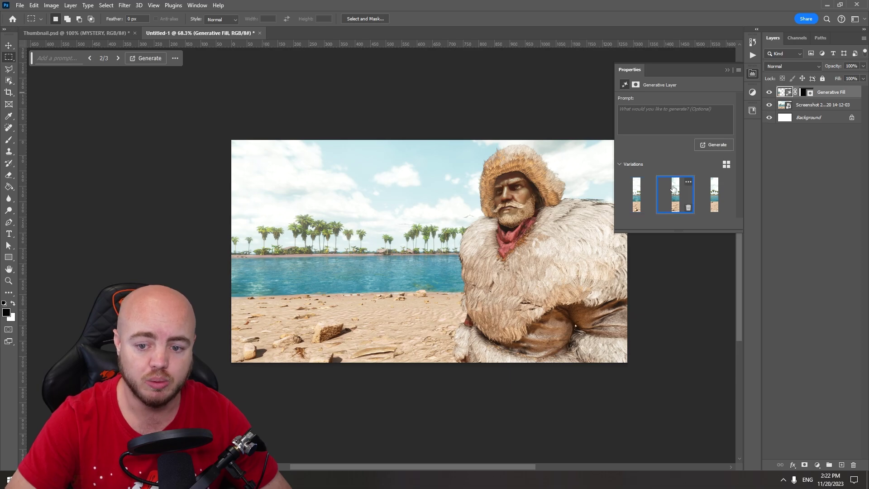
click(710, 199)
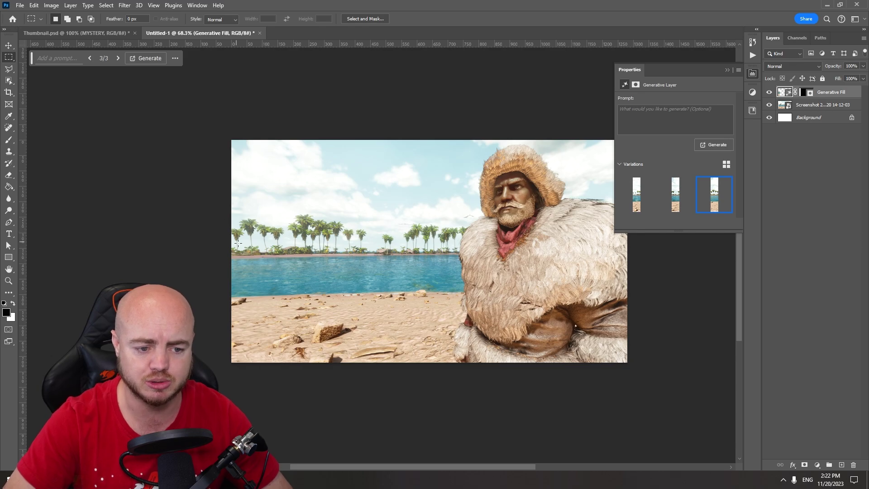
Step: Merge the fill into the screenshot with Ctrl+E and delete the unlocked Layer 0 background
click(726, 70)
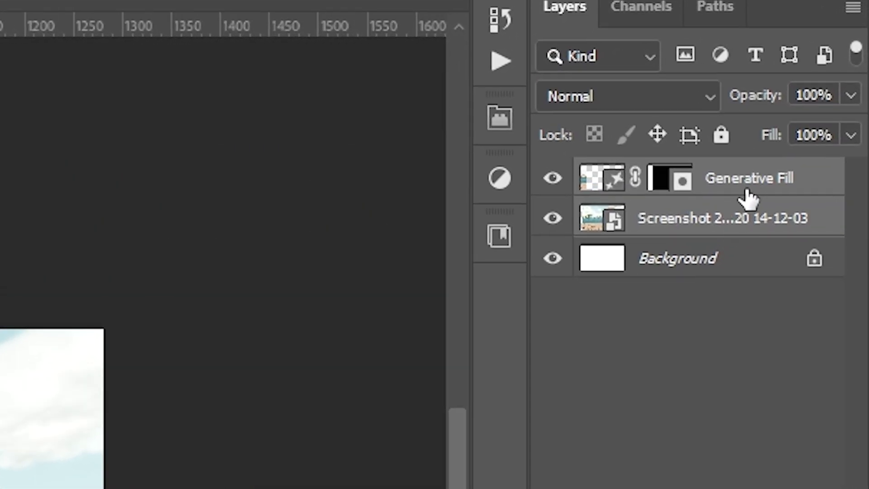
key(ctrl+e)
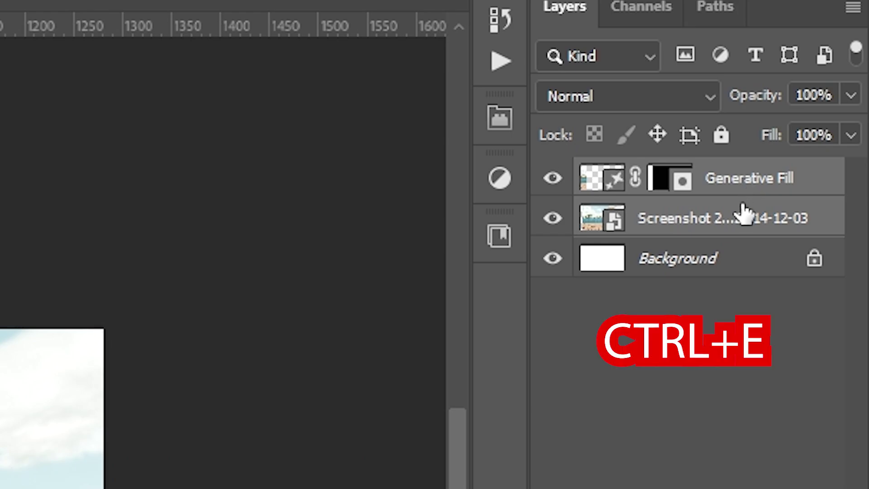
click(812, 218)
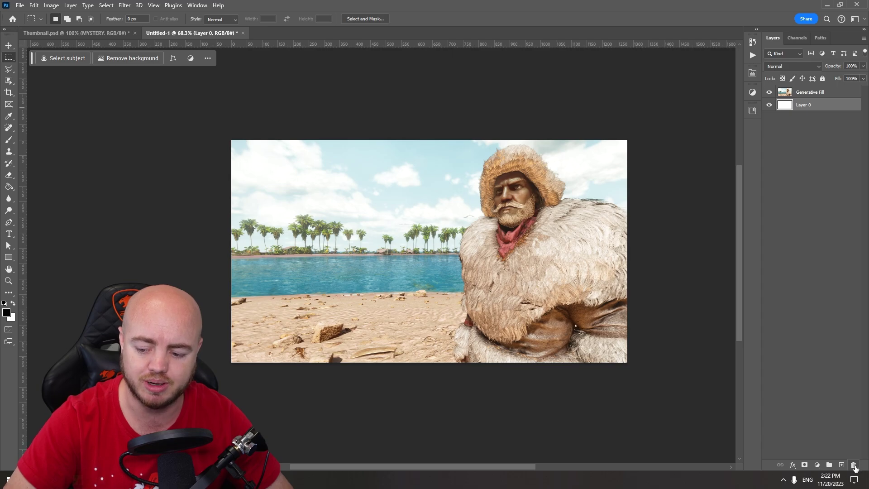
click(854, 465)
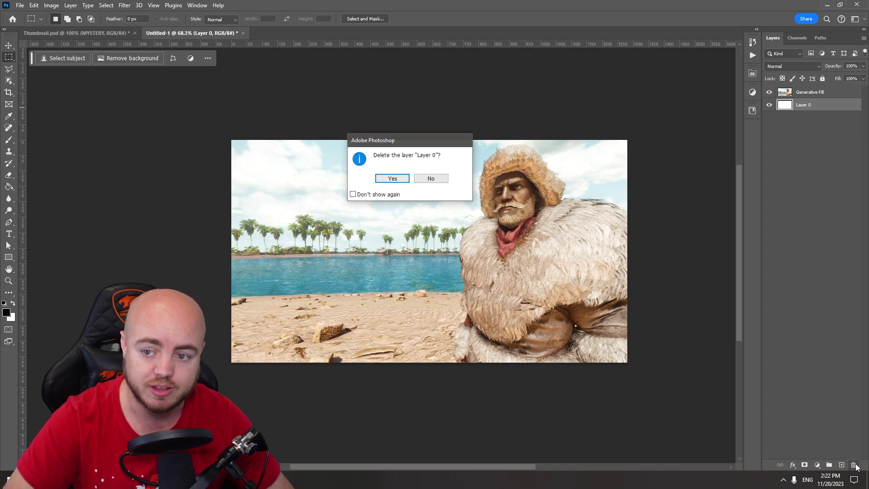
click(392, 178)
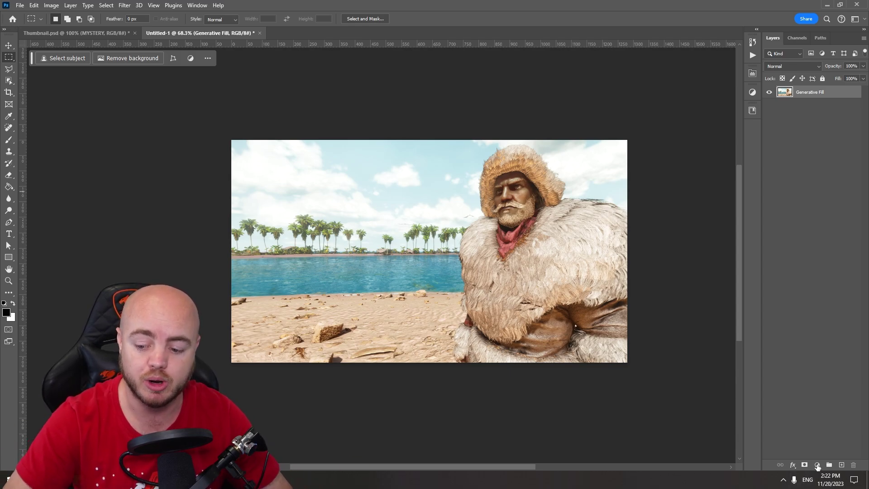
Step: Add a Brightness/Contrast adjustment layer with Brightness 10 and Contrast 5
click(817, 465)
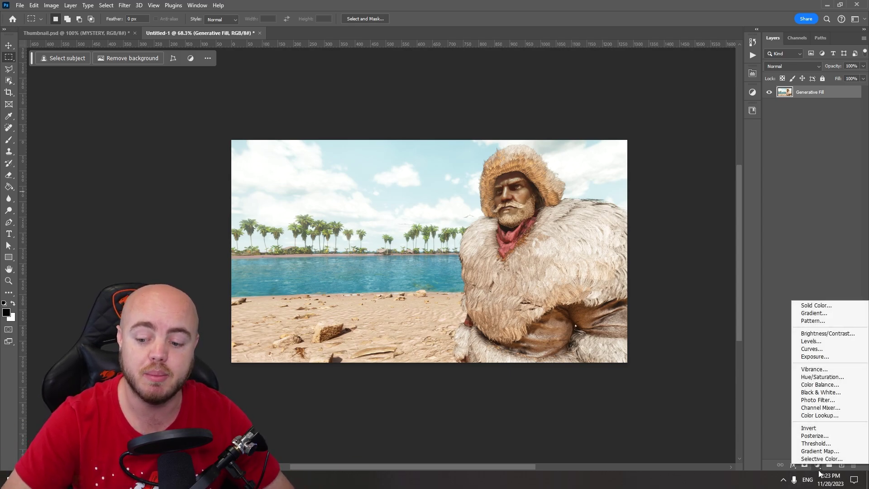
click(818, 465)
click(818, 465)
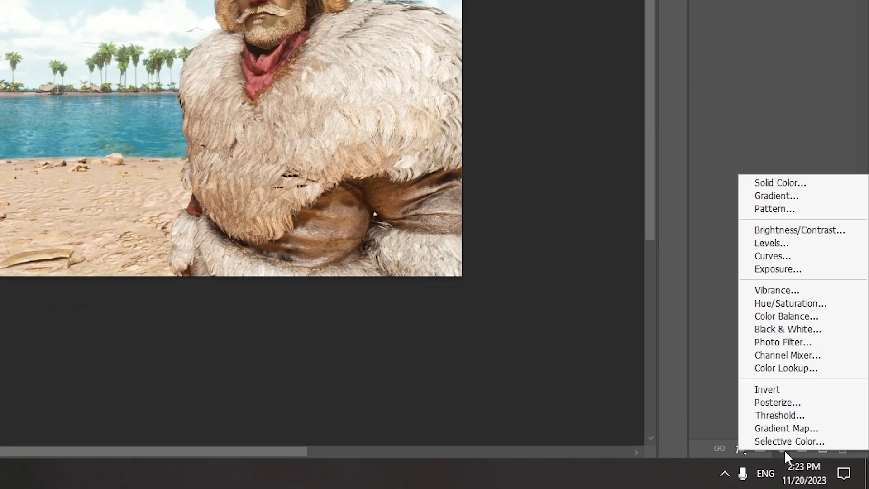
click(782, 450)
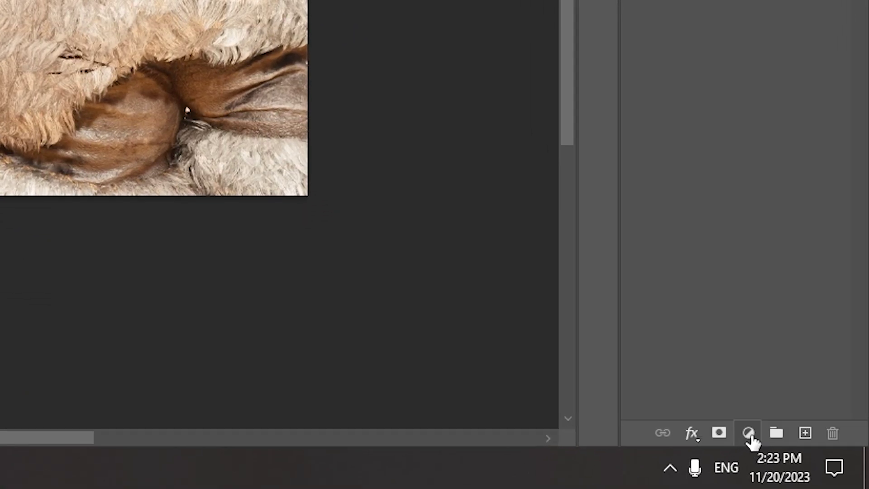
click(748, 433)
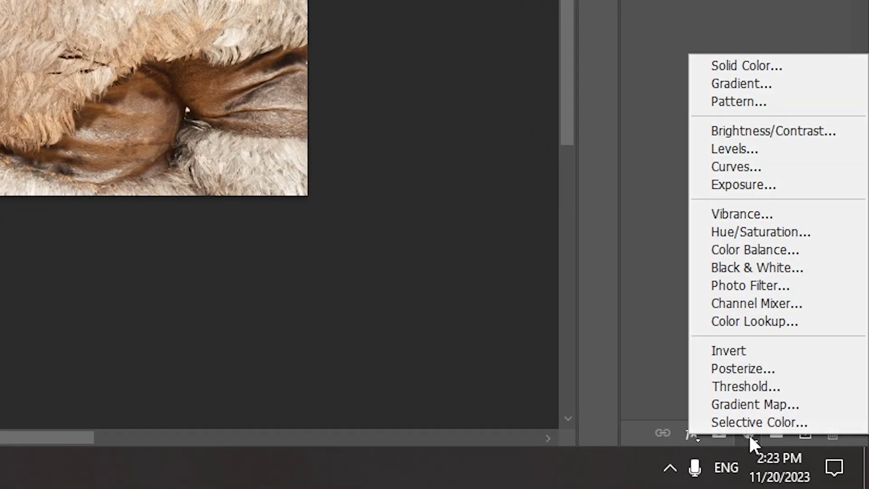
click(788, 136)
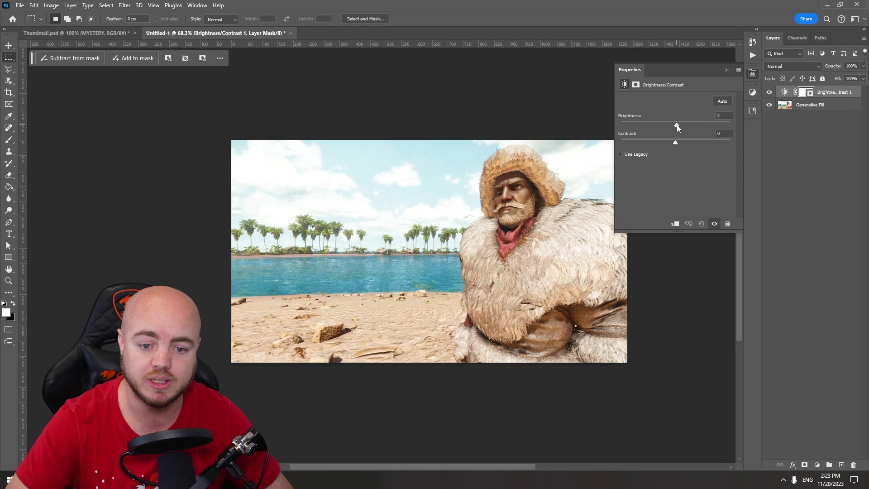
drag(677, 128, 680, 128)
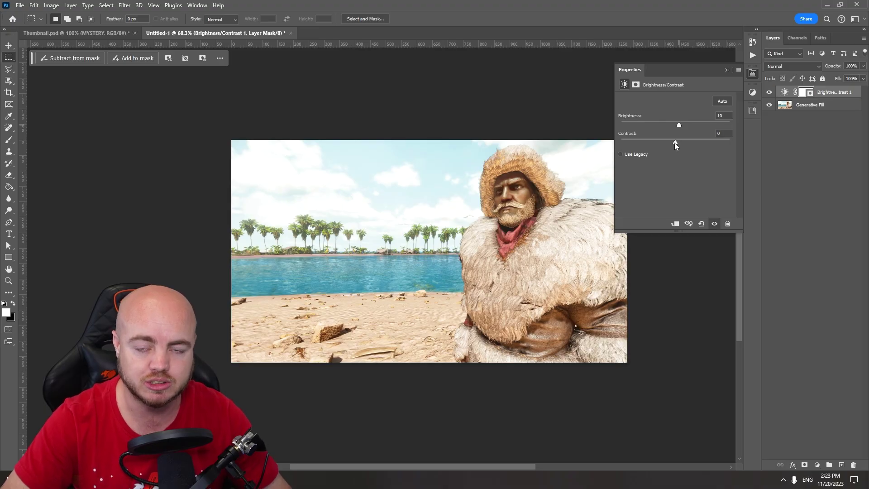
drag(676, 141, 678, 142)
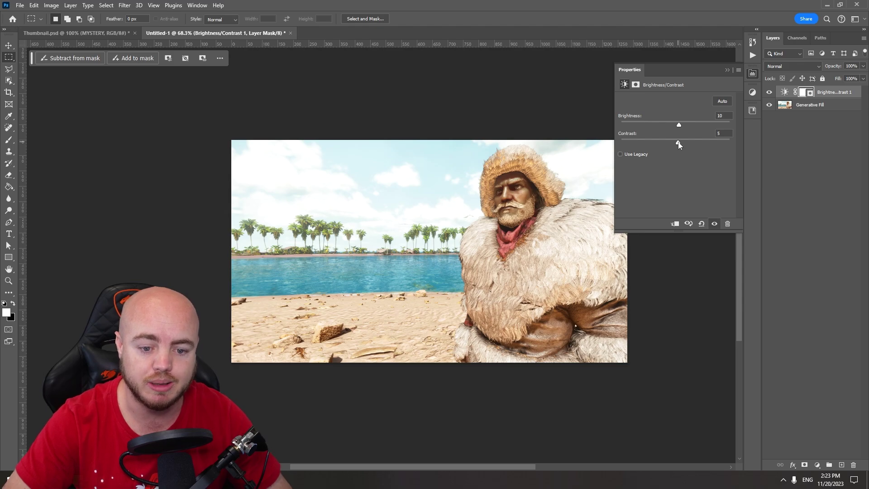
Step: Recentre the beach scene and toggle the Brightness/Contrast layer to compare with and without it
scroll(574, 206, down, 5)
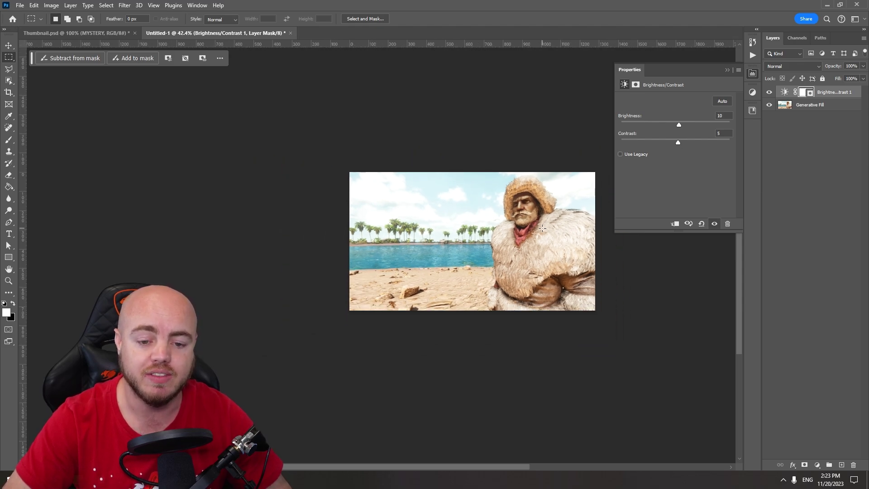
scroll(549, 232, down, 1)
drag(584, 254, 514, 255)
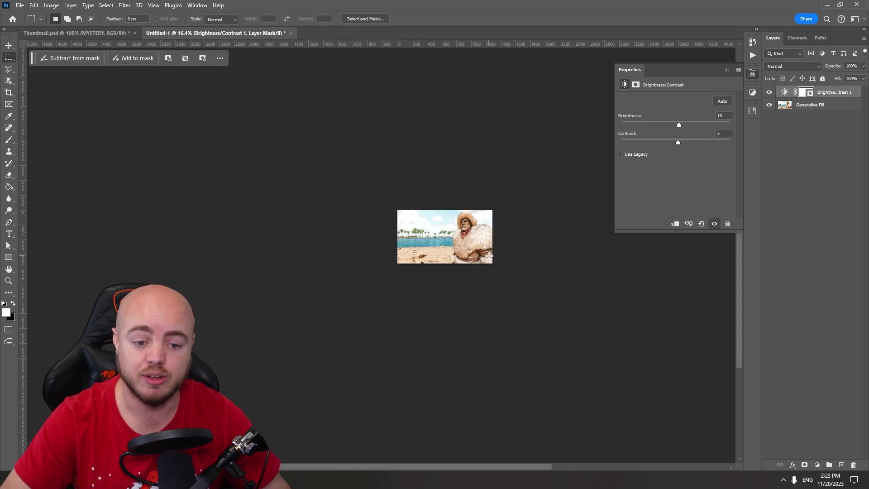
scroll(489, 256, up, 1)
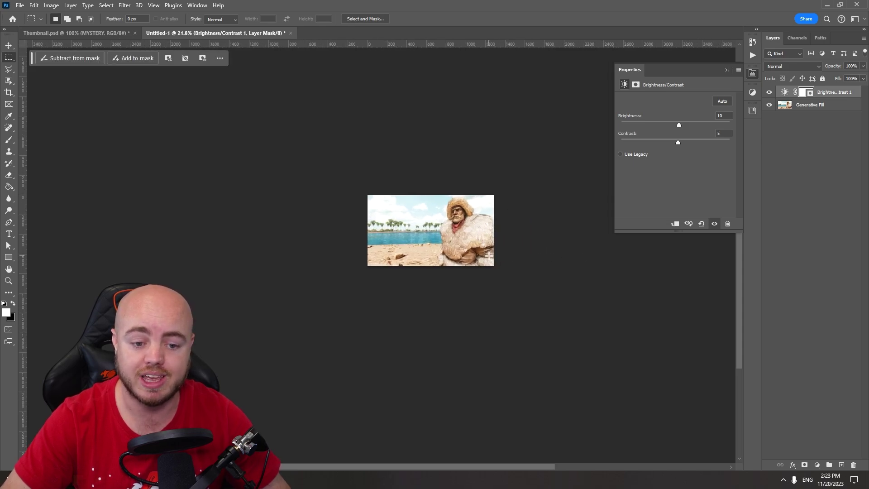
click(769, 92)
click(770, 93)
click(770, 93)
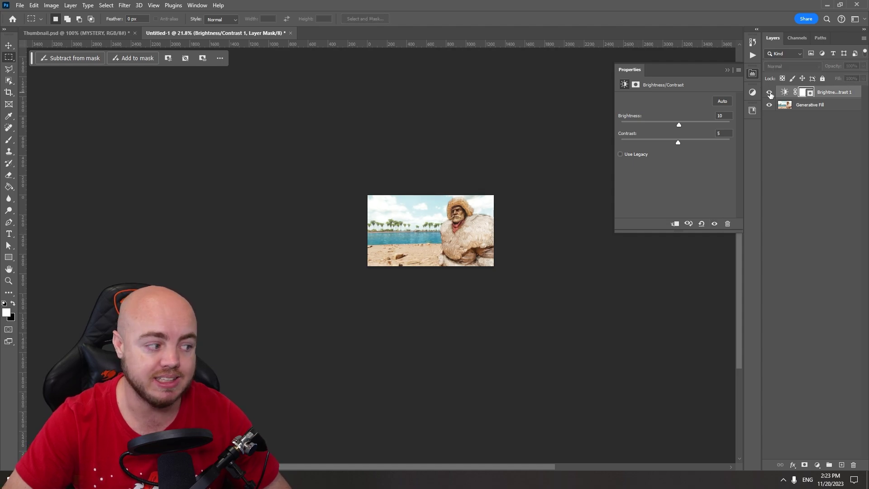
click(770, 93)
click(770, 93)
click(770, 93)
click(770, 93)
click(770, 93)
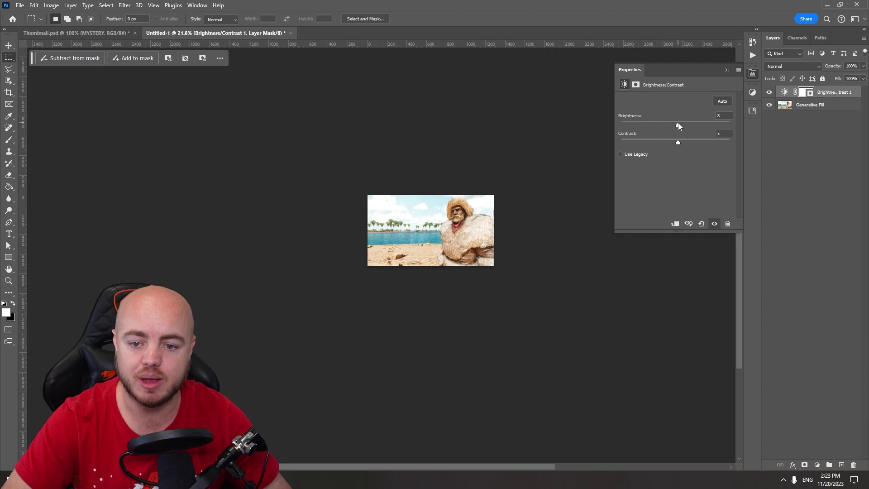
Step: Compare the brightening once more and leave the Brightness/Contrast adjustment switched on
scroll(473, 262, up, 5)
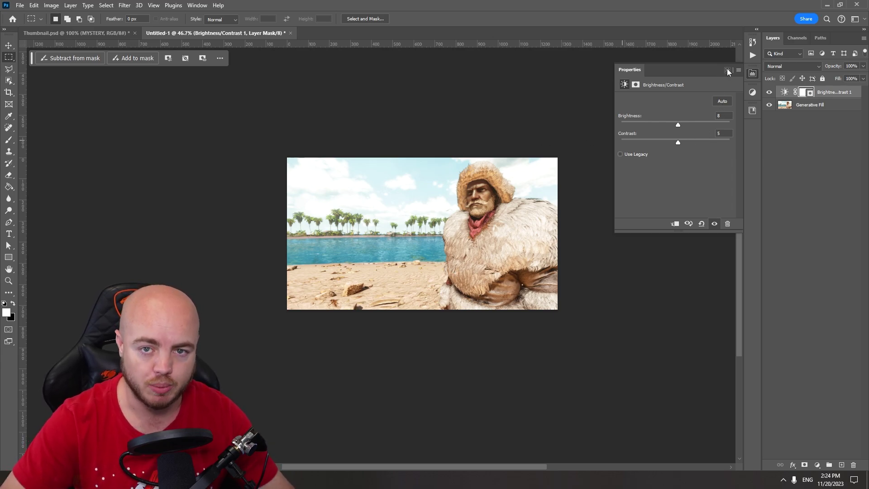
click(769, 93)
click(769, 93)
click(769, 94)
click(770, 94)
click(769, 94)
click(770, 93)
click(770, 93)
click(769, 94)
click(770, 94)
click(769, 94)
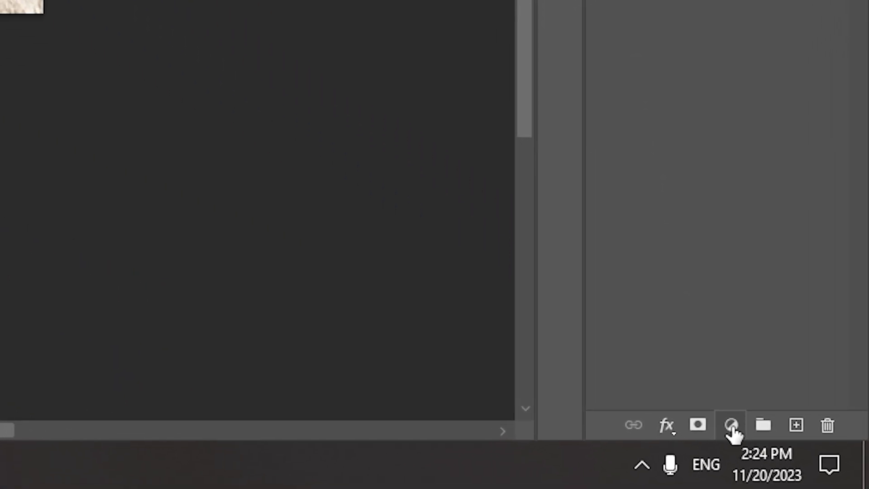
Step: Add a Hue/Saturation adjustment layer with Saturation set to +5
click(816, 464)
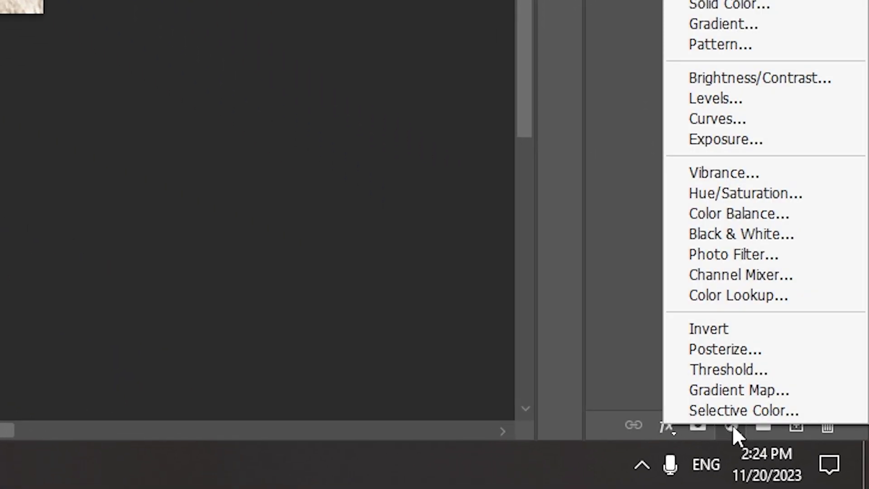
click(717, 195)
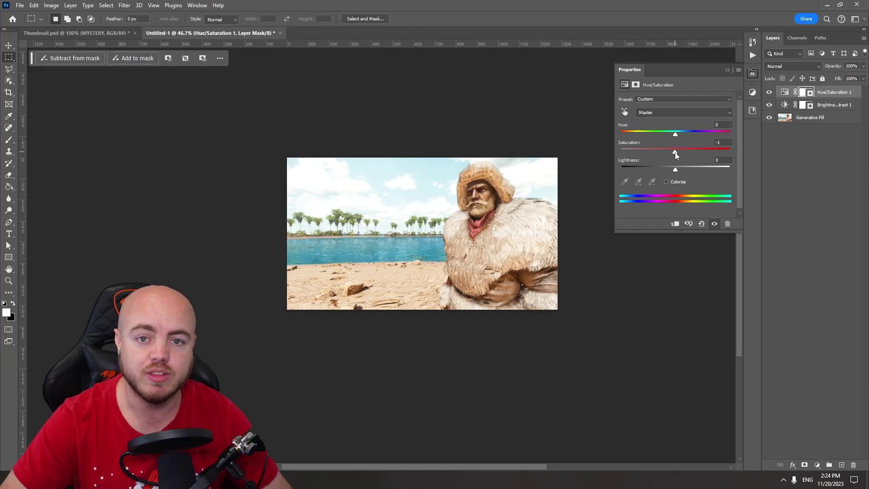
drag(676, 152, 678, 154)
drag(706, 209, 704, 206)
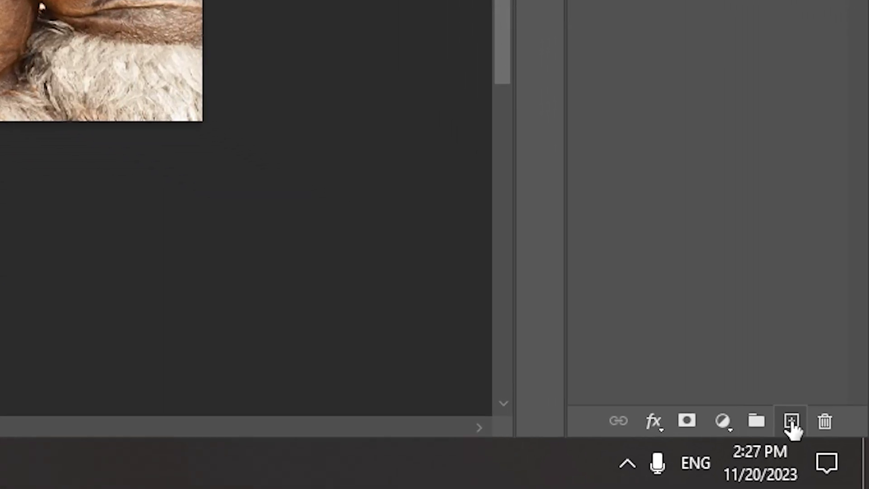
Step: Add a new Layer 1 filled with 50% gray in Normal mode, then set it to Overlay
click(792, 422)
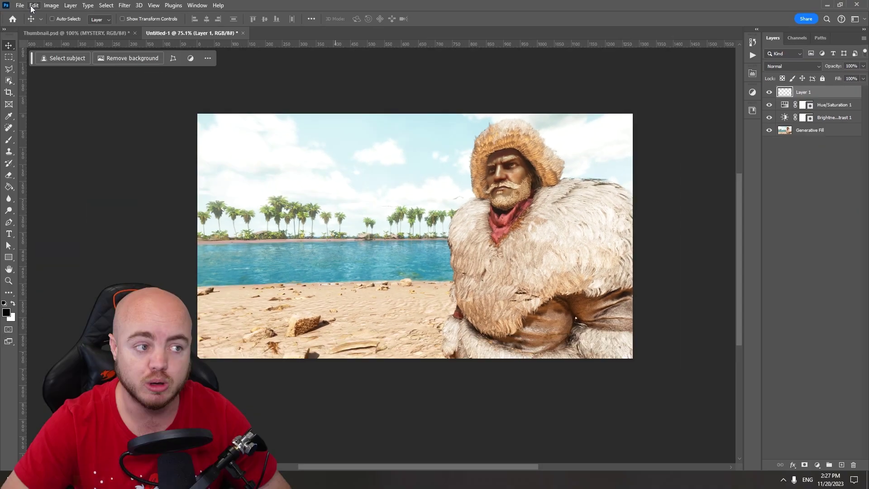
click(33, 6)
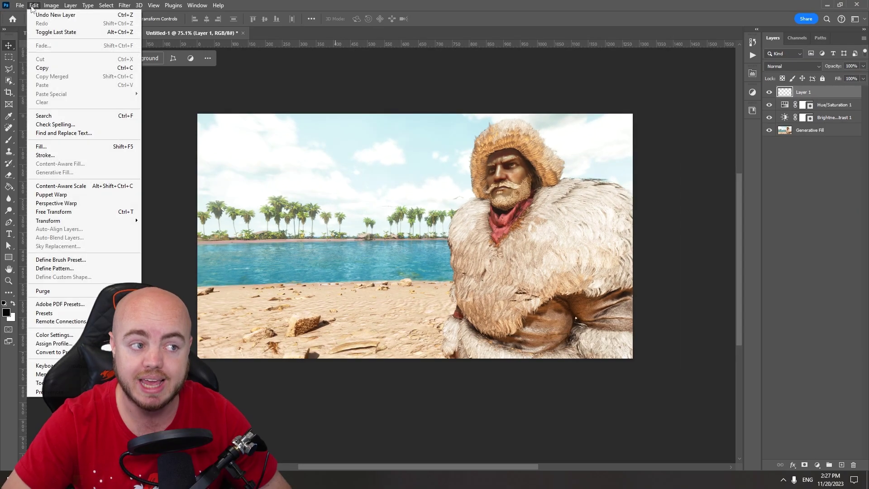
click(52, 147)
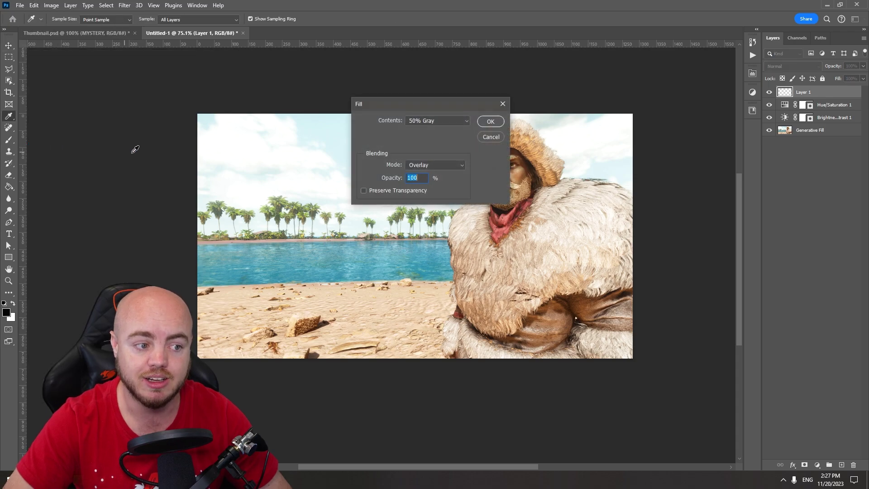
click(433, 120)
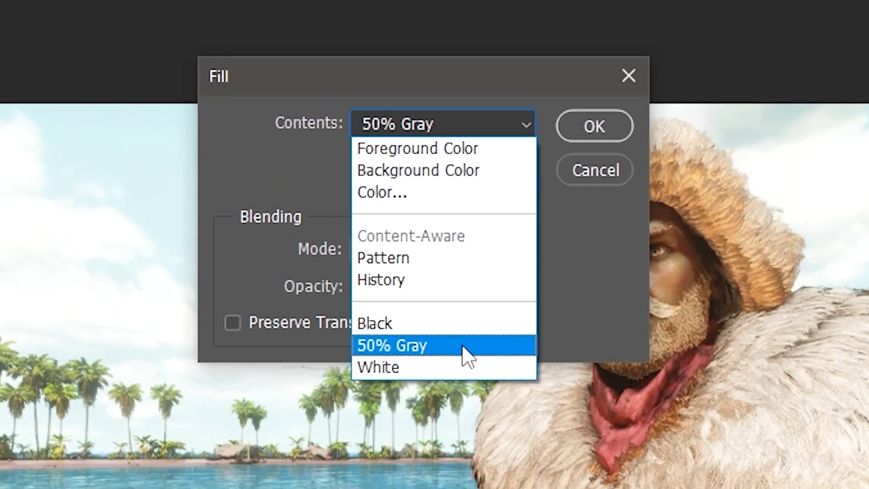
click(481, 347)
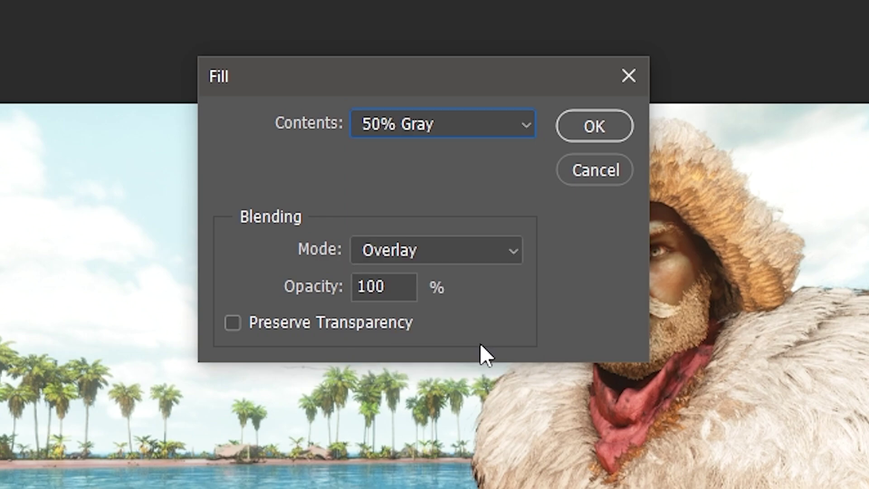
click(453, 253)
click(430, 276)
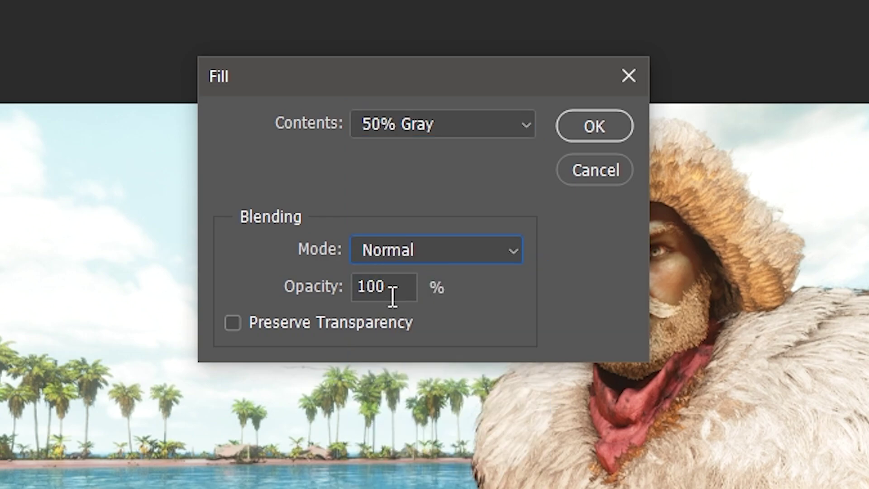
click(610, 126)
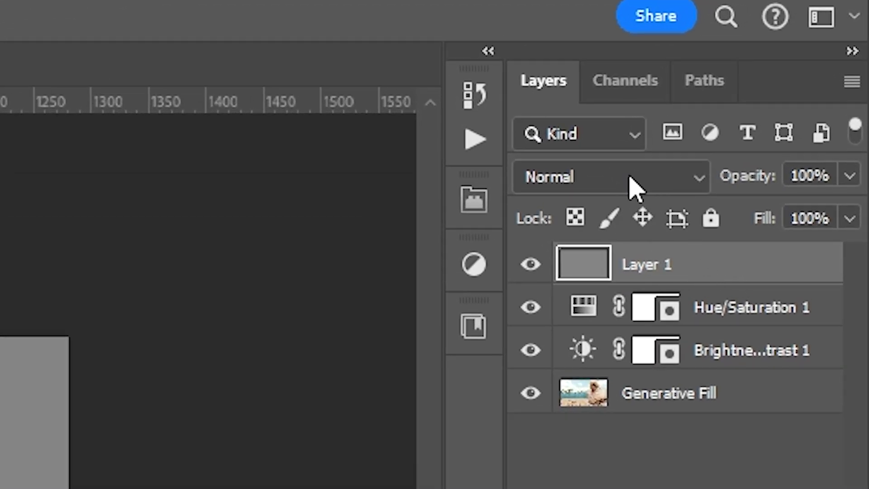
click(588, 186)
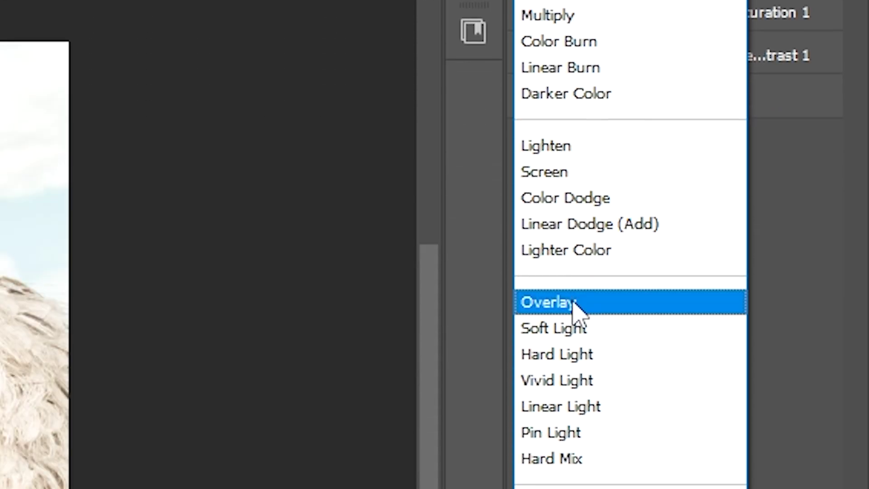
click(574, 302)
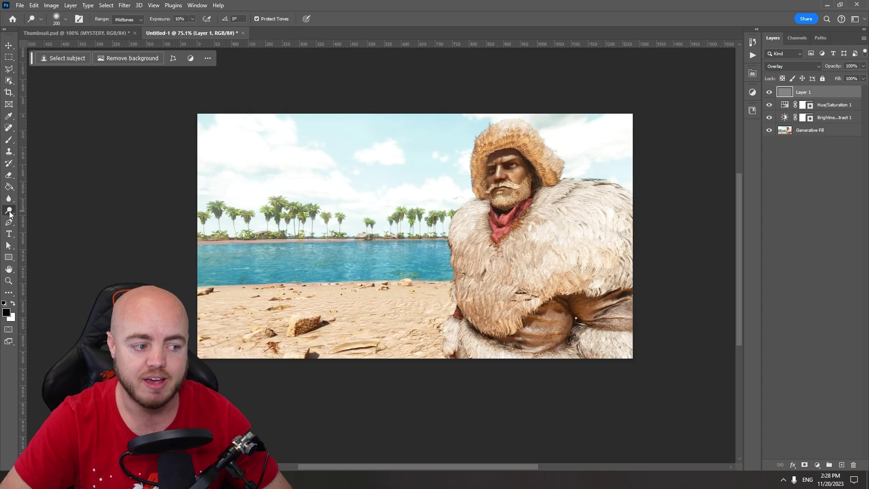
Step: Use the Dodge Tool on Layer 1 to lighten the man's hood and face
right_click(9, 212)
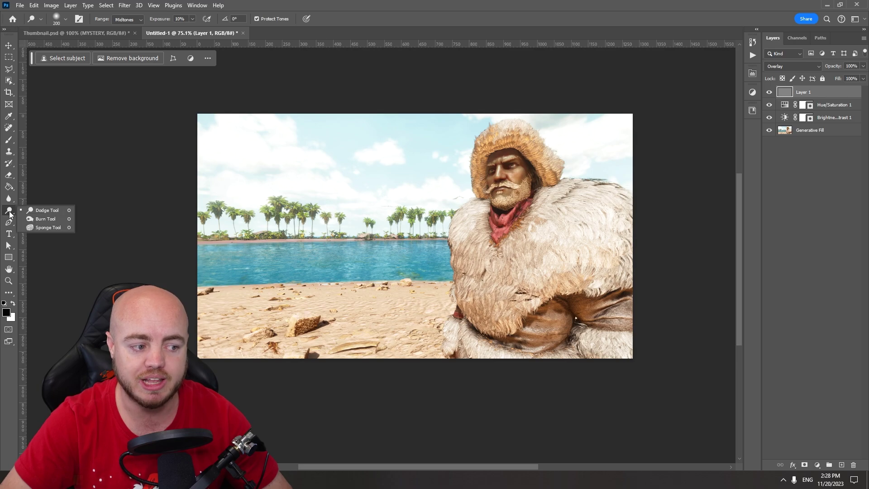
click(53, 210)
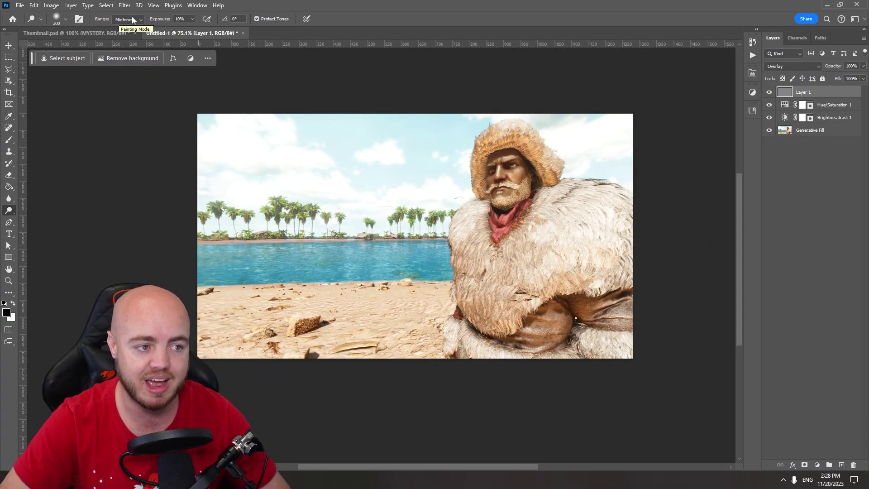
mouse_move(521, 138)
mouse_down()
mouse_move(553, 140)
mouse_move(484, 199)
mouse_move(617, 345)
mouse_up()
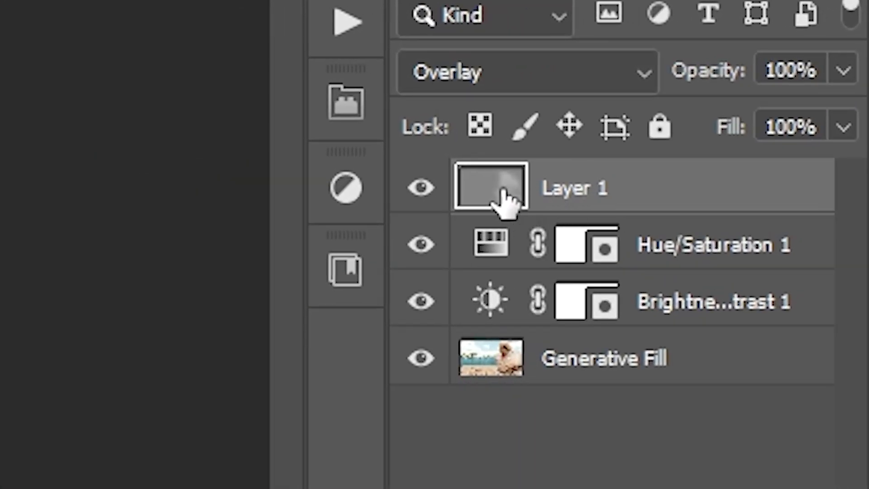
click(520, 73)
click(446, 119)
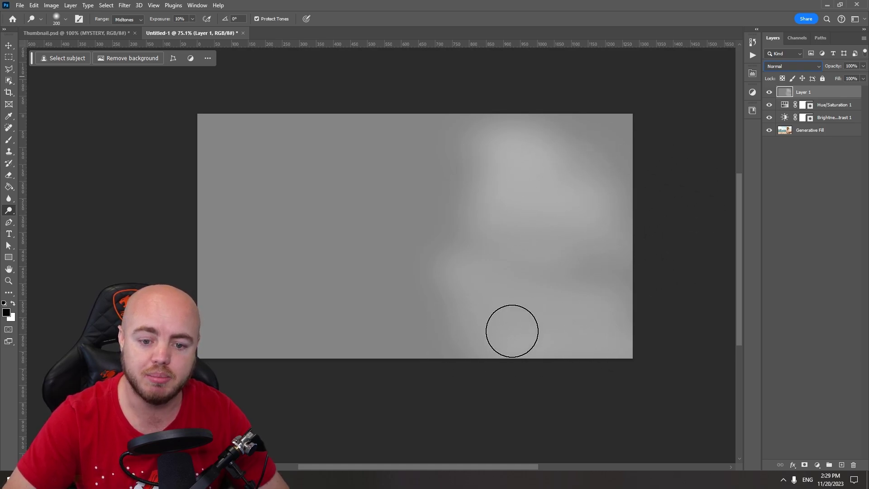
right_click(446, 335)
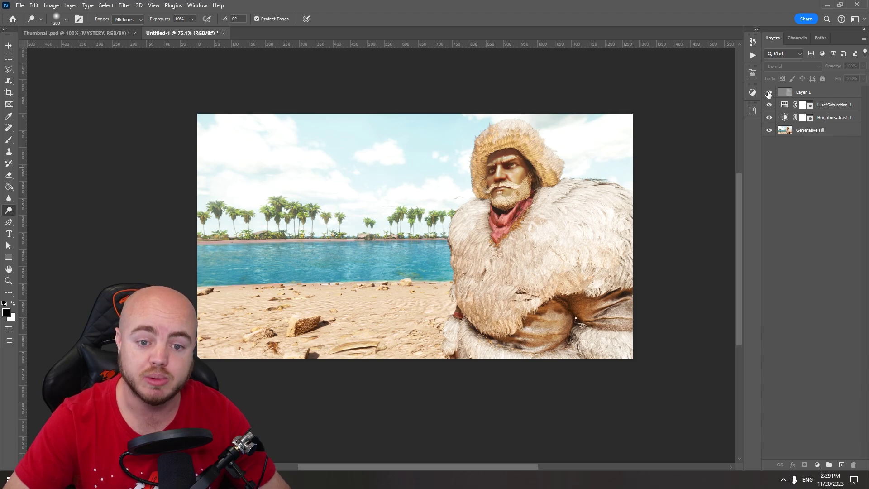
click(768, 92)
click(768, 93)
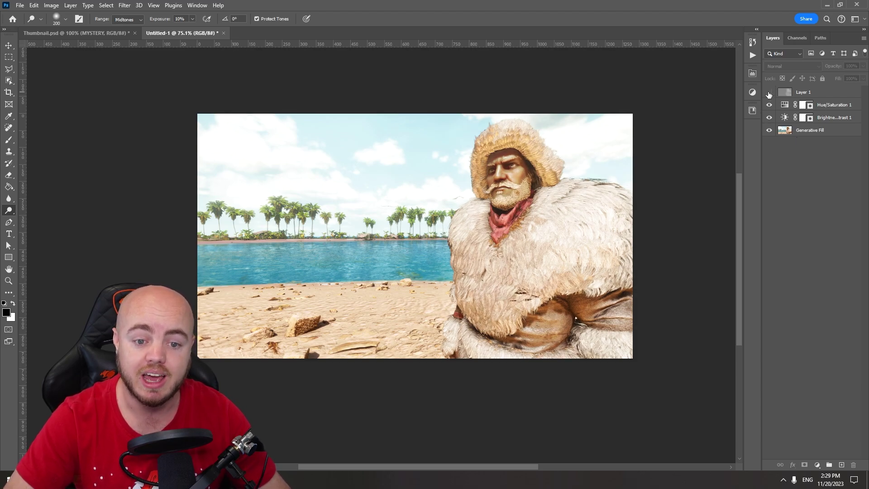
click(769, 93)
click(769, 93)
click(769, 93)
click(768, 93)
scroll(597, 153, down, 3)
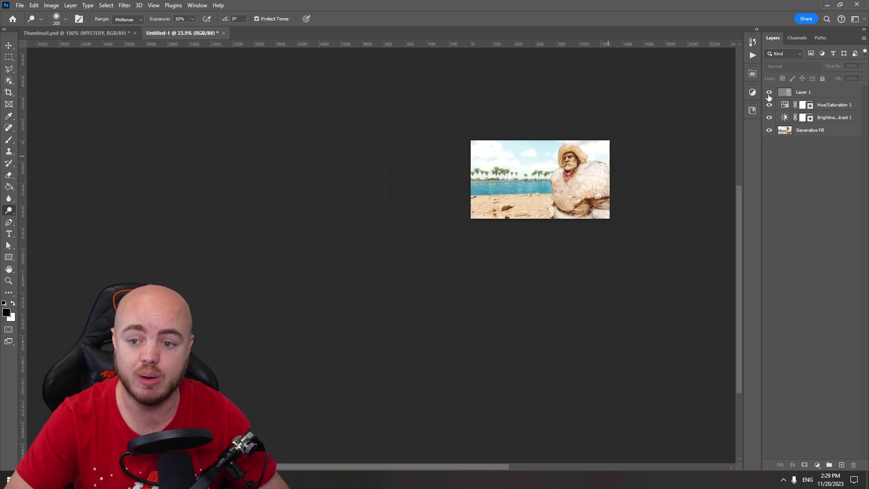
click(769, 93)
scroll(665, 128, down, 1)
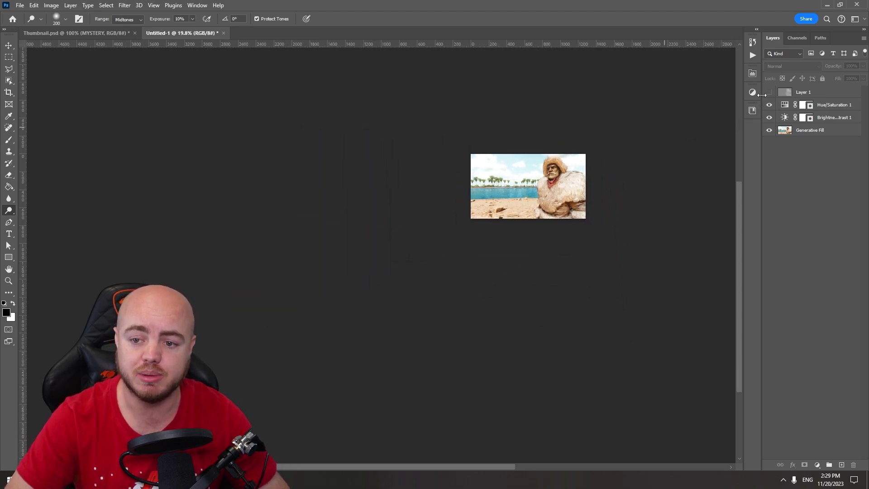
click(767, 93)
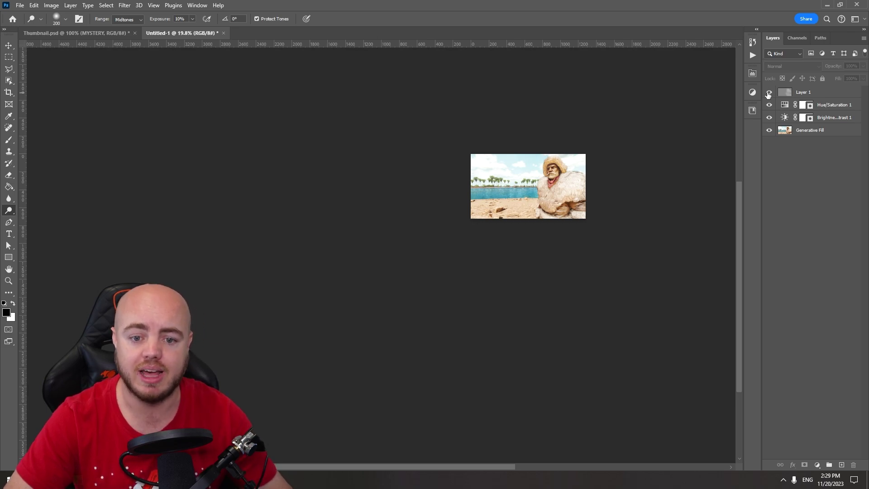
scroll(578, 171, up, 5)
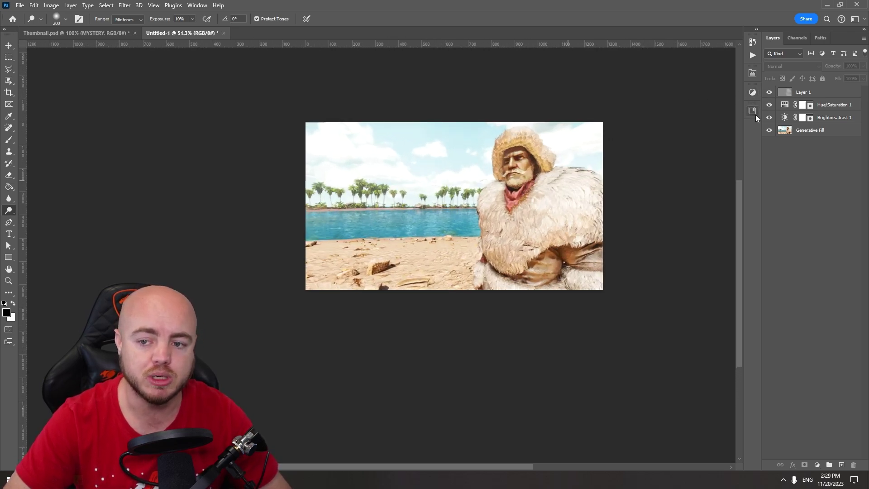
Step: Select Layer 1, try 77% opacity, and apply Edit > Fill to it
click(810, 93)
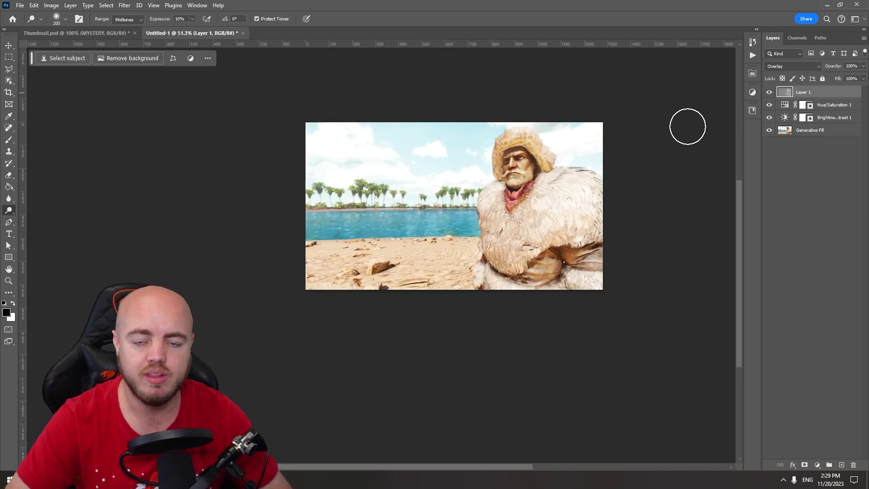
mouse_move(838, 67)
mouse_down()
mouse_move(824, 66)
mouse_move(841, 67)
mouse_up()
click(33, 5)
click(34, 146)
click(489, 120)
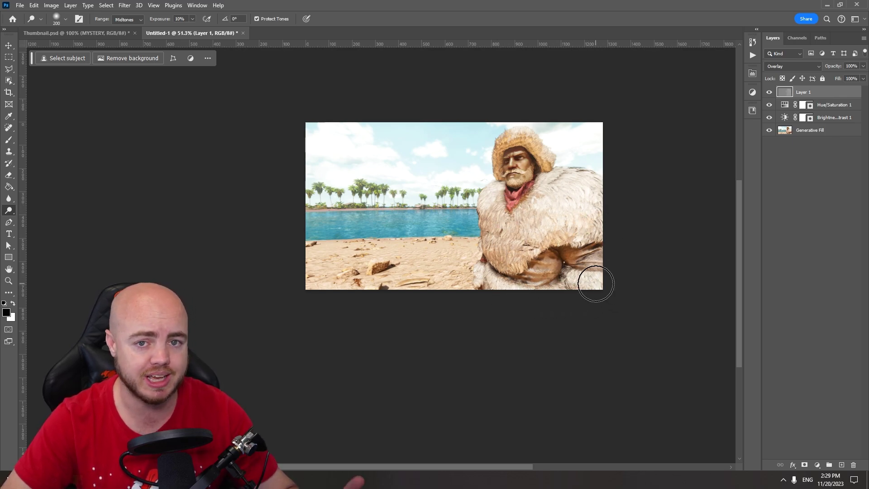
Step: Switch to the Burn Tool at brush size 400 to darken the image edges
right_click(9, 213)
click(45, 218)
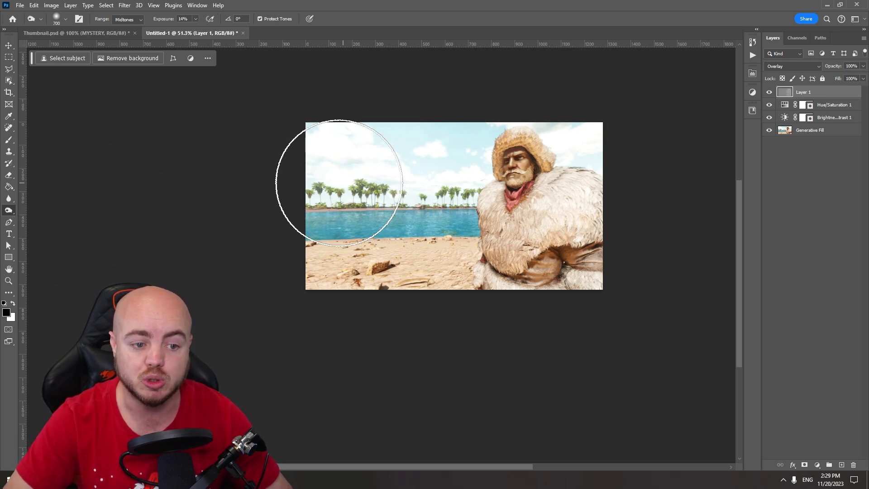
key(bracketleft)
key(bracketleft)
key(bracketleft)
key(bracketleft)
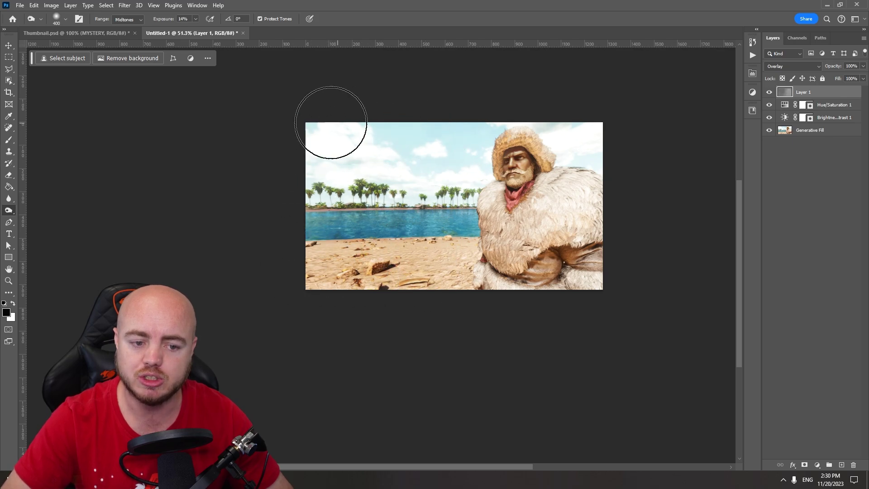
scroll(597, 281, down, 3)
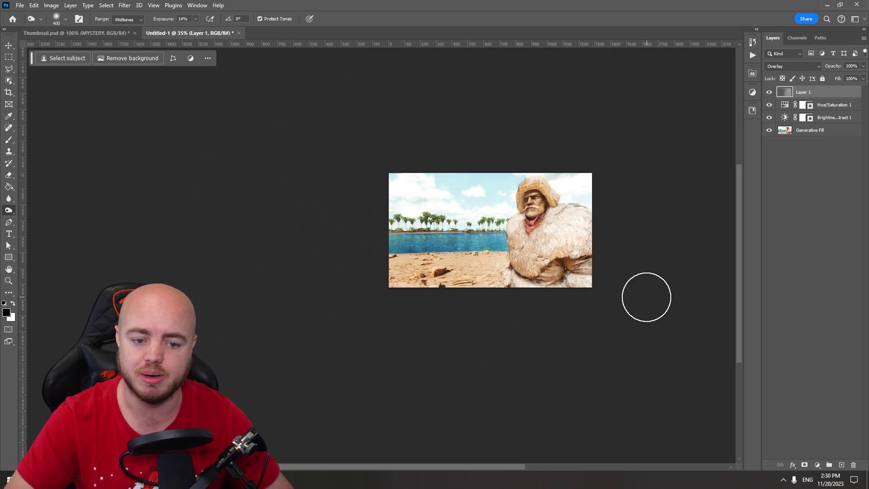
key(v)
scroll(606, 275, down, 3)
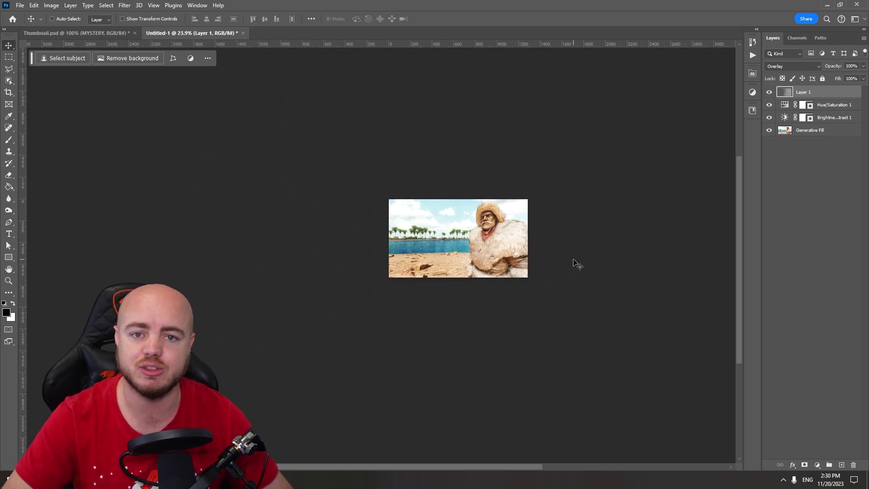
scroll(557, 262, up, 1)
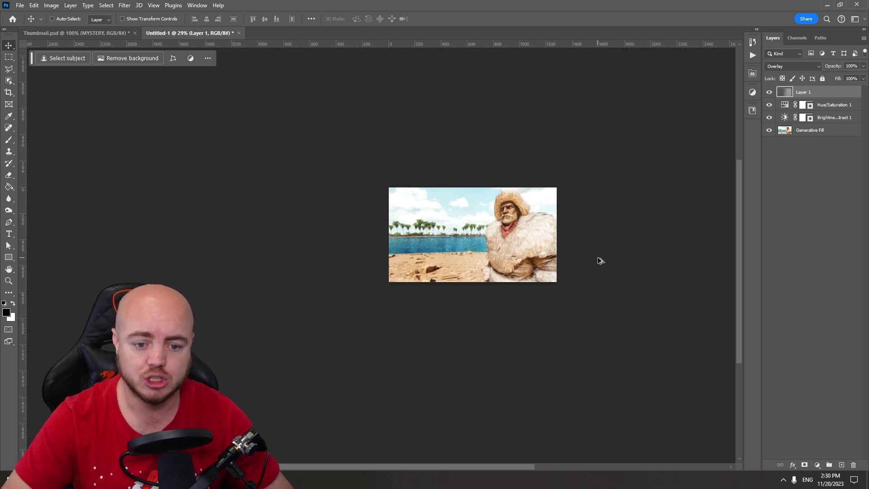
scroll(593, 258, up, 1)
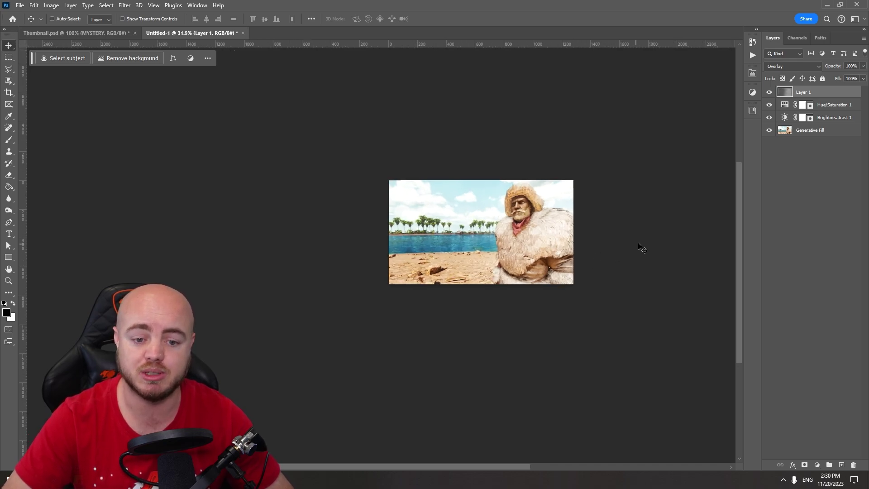
click(769, 93)
click(770, 92)
click(769, 92)
click(769, 93)
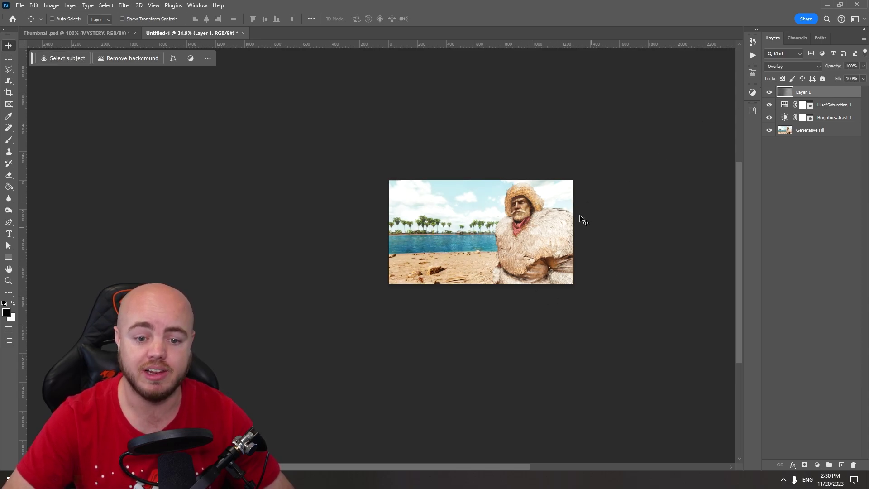
scroll(583, 248, up, 3)
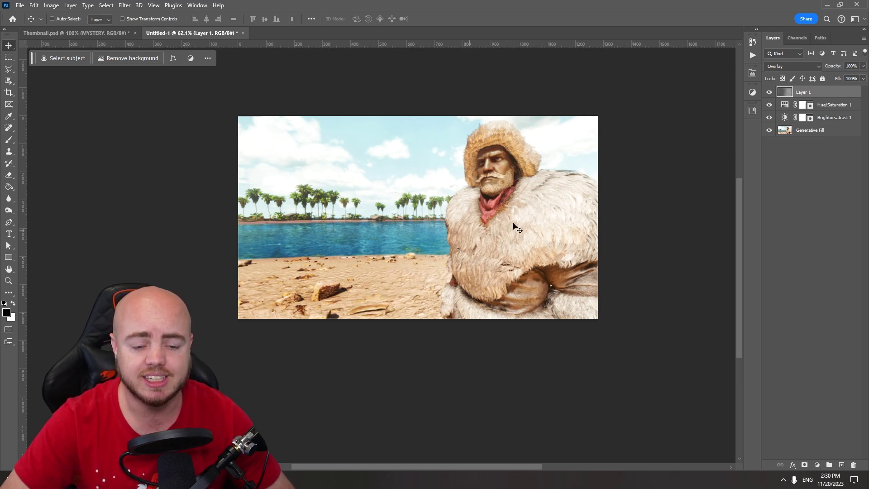
click(770, 93)
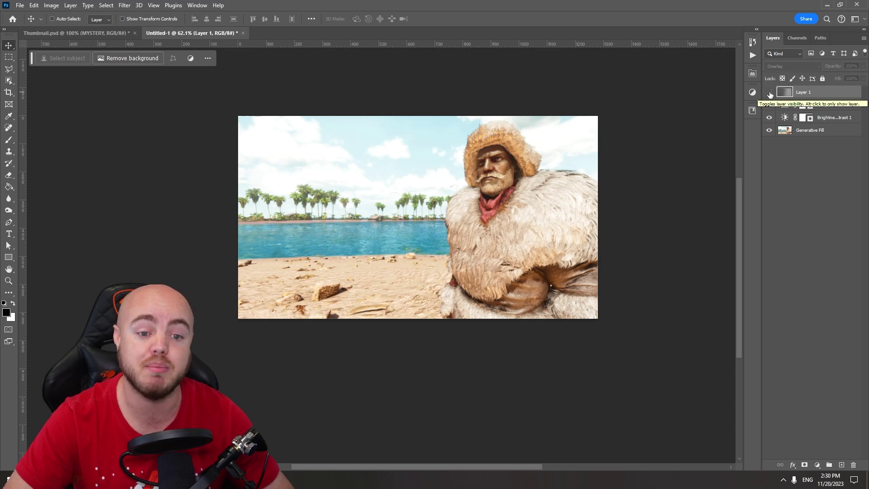
click(770, 93)
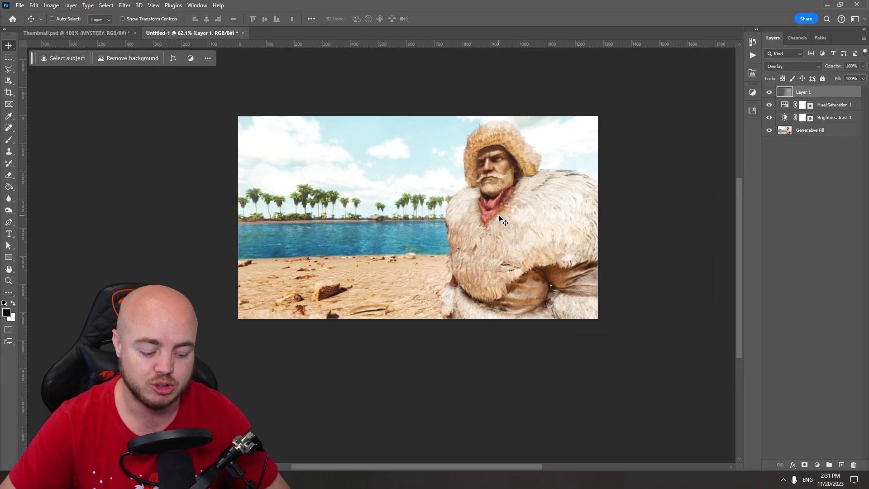
Step: Type the headline 'HOW TO MAKE A' in the sky and shift it left
key(t)
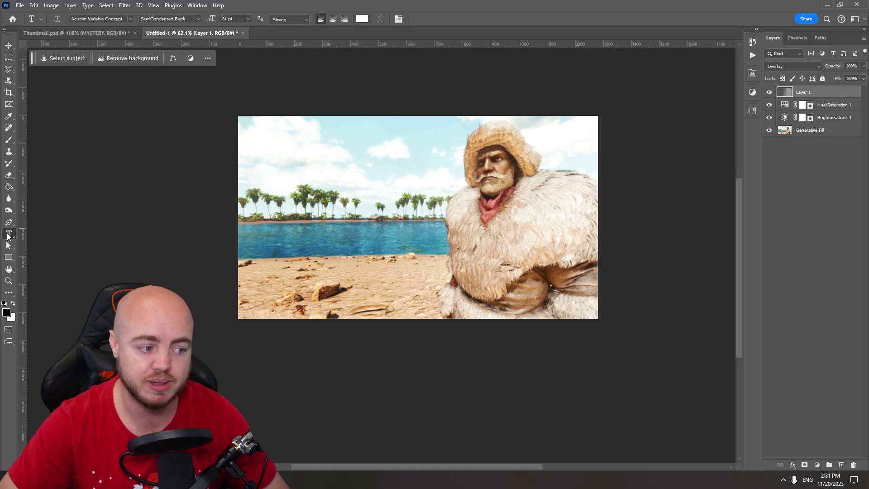
click(291, 159)
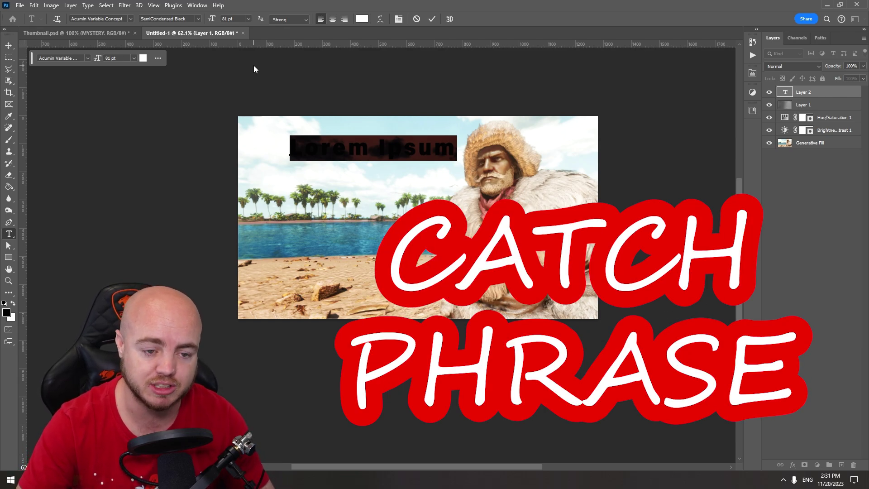
scroll(385, 204, down, 5)
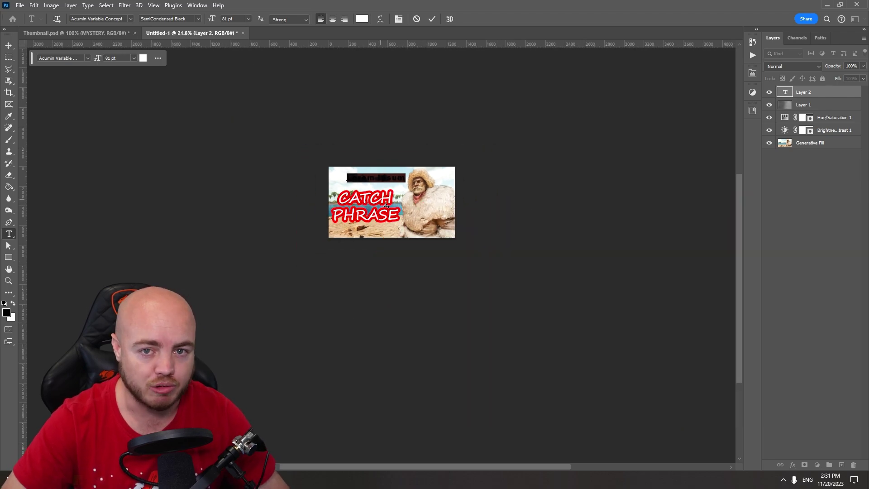
scroll(386, 206, up, 5)
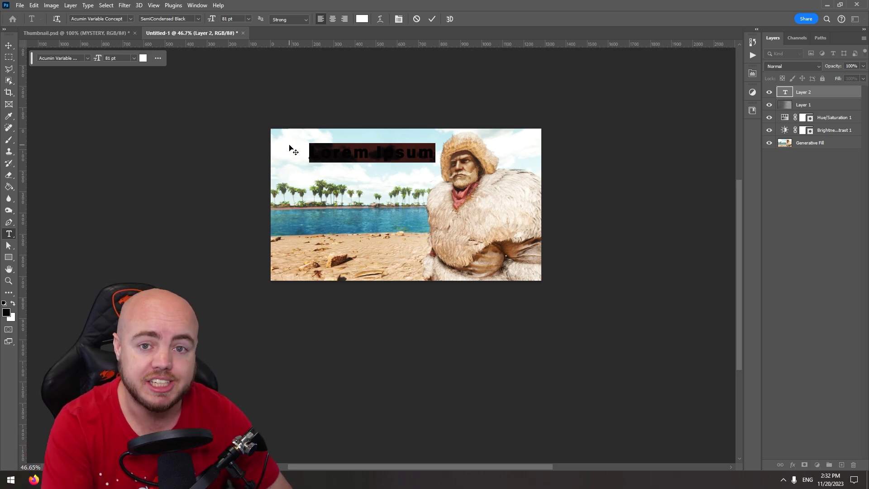
key(BackSpace)
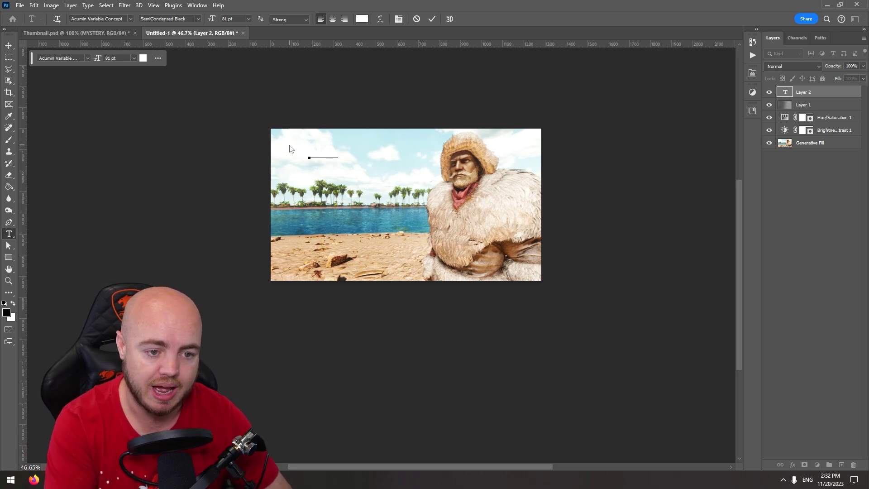
text(TO MAKE A)
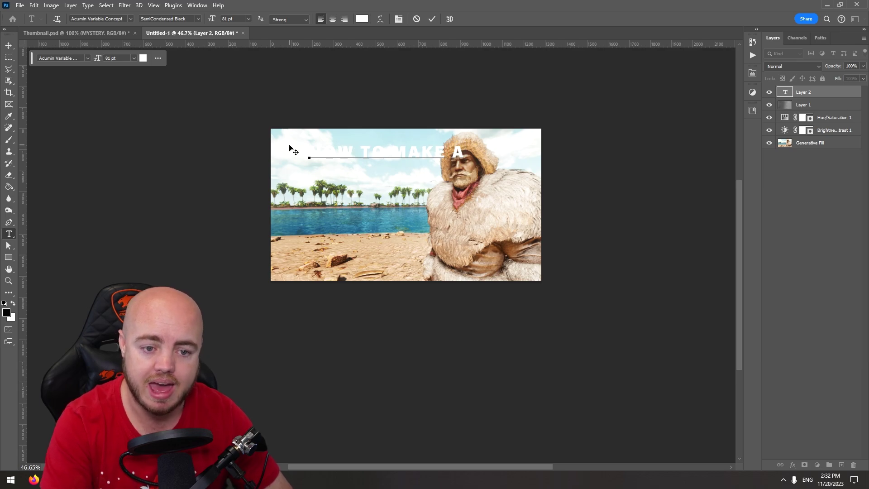
click(431, 18)
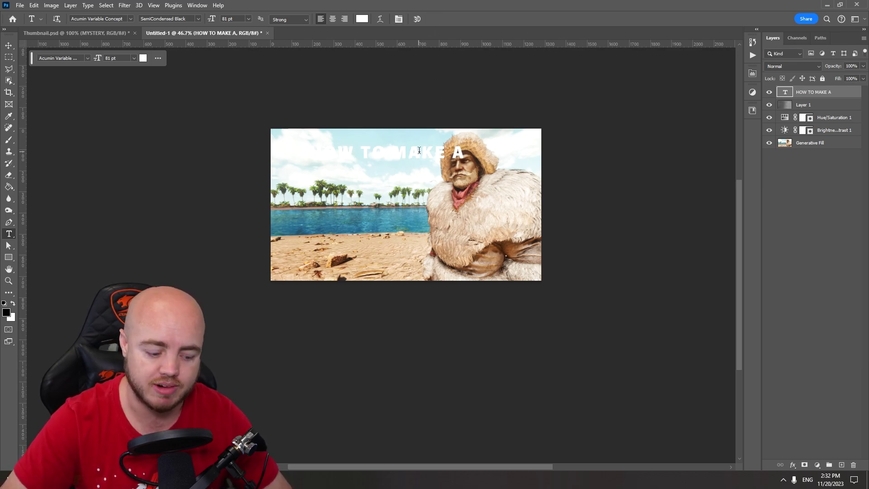
key(v)
drag(437, 154, 411, 156)
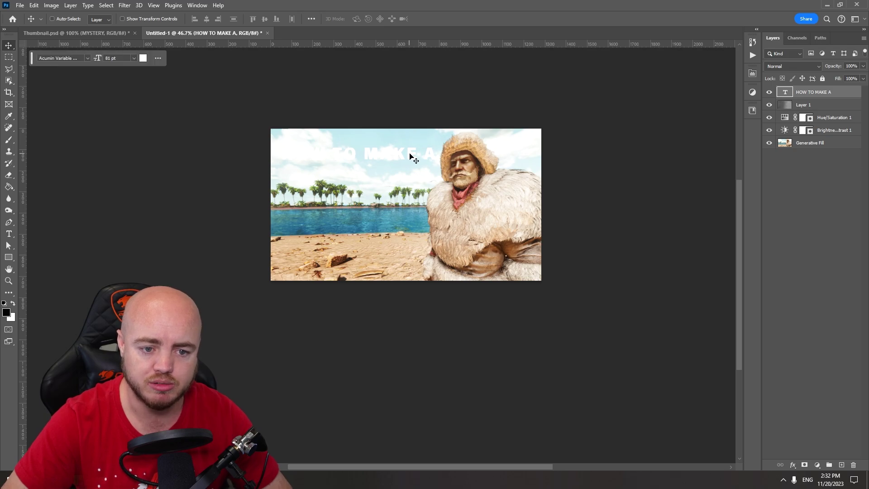
Step: Give the HOW TO MAKE A layer an 8 px outside Stroke in #232323
double_click(858, 93)
drag(607, 204, 562, 178)
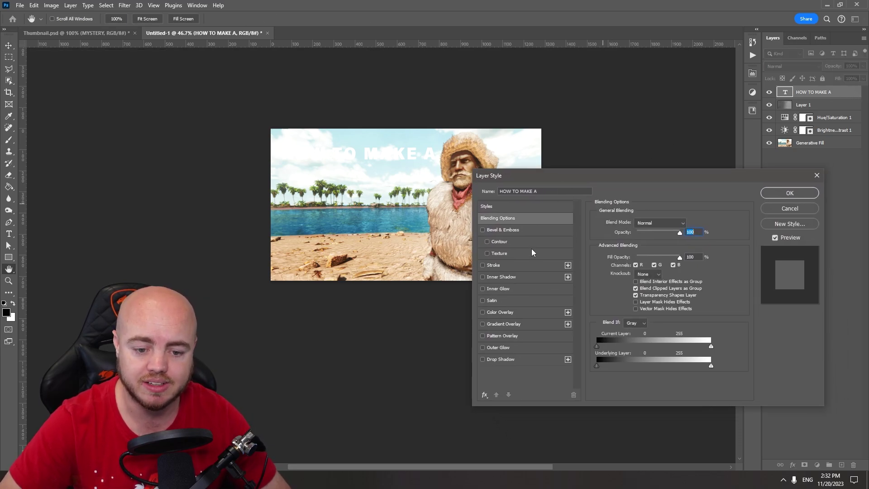
click(506, 265)
click(614, 286)
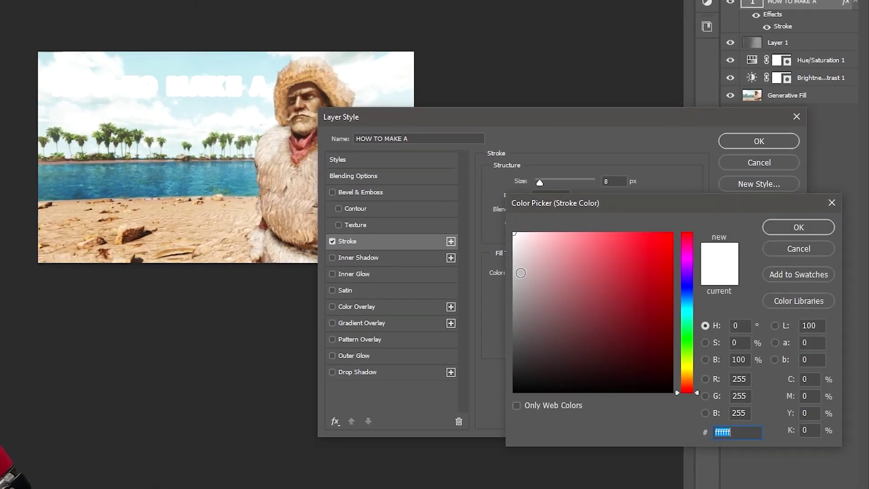
mouse_move(518, 273)
mouse_down()
mouse_move(494, 376)
mouse_move(480, 365)
mouse_move(450, 374)
mouse_up()
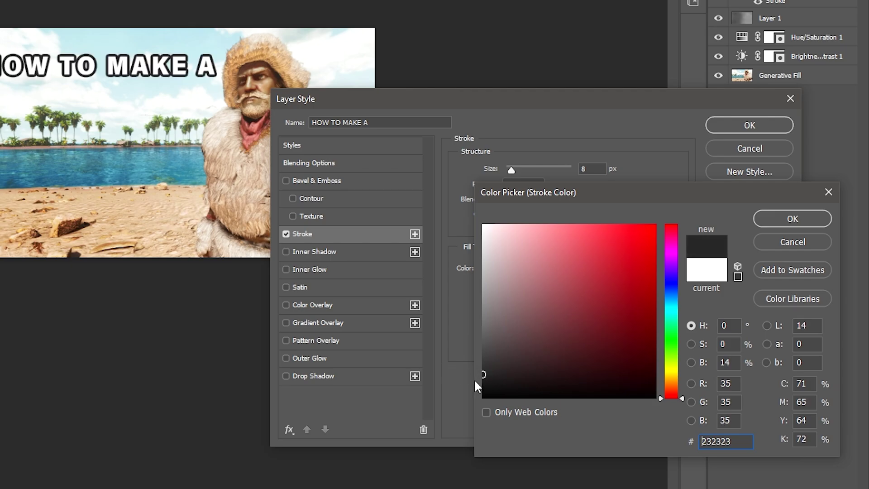
click(791, 220)
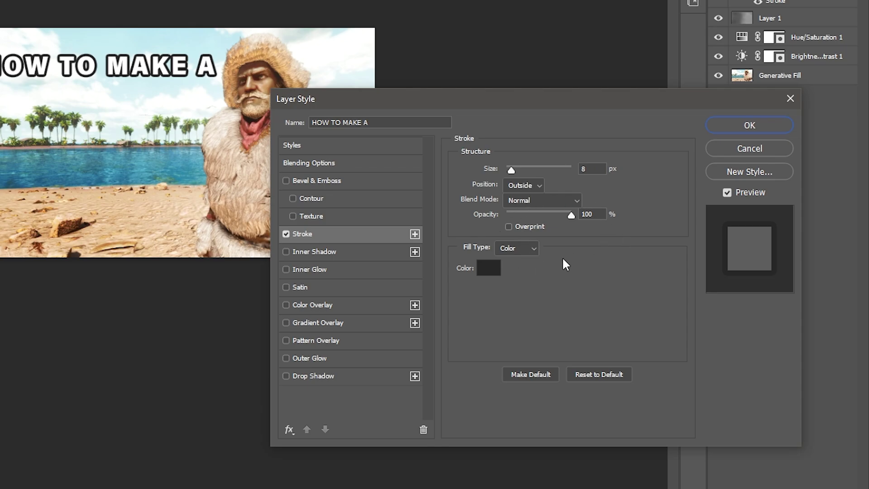
click(528, 183)
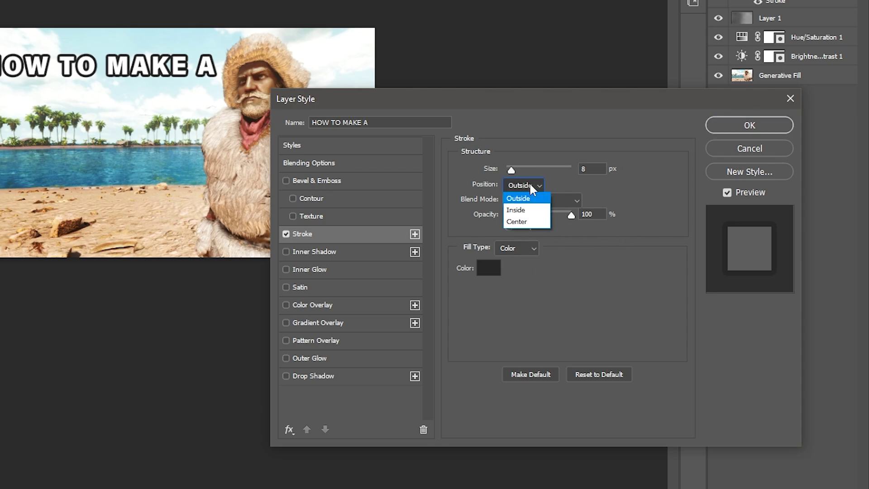
click(564, 184)
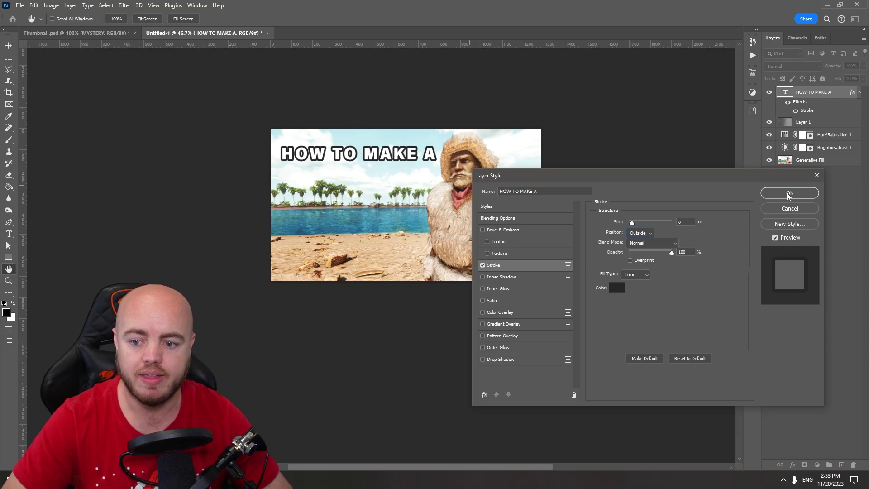
Step: Confirm the stroke and scale the headline to about 166% across the image top
click(751, 125)
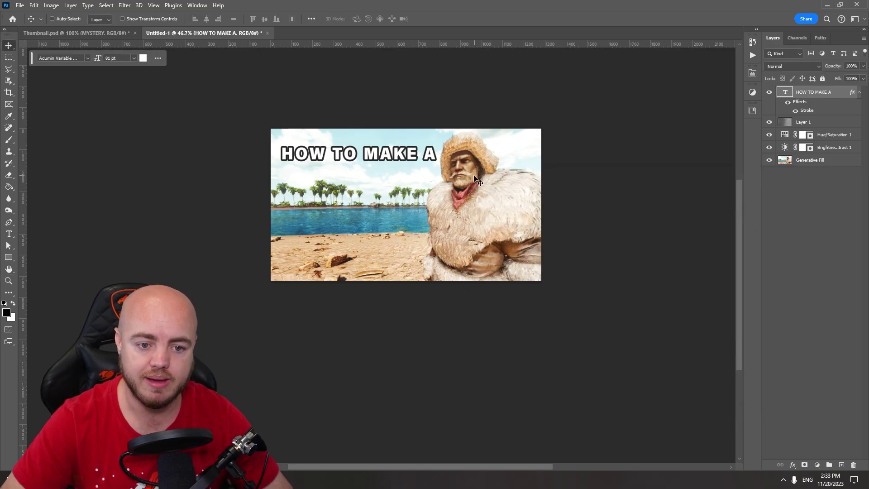
key(ctrl+t)
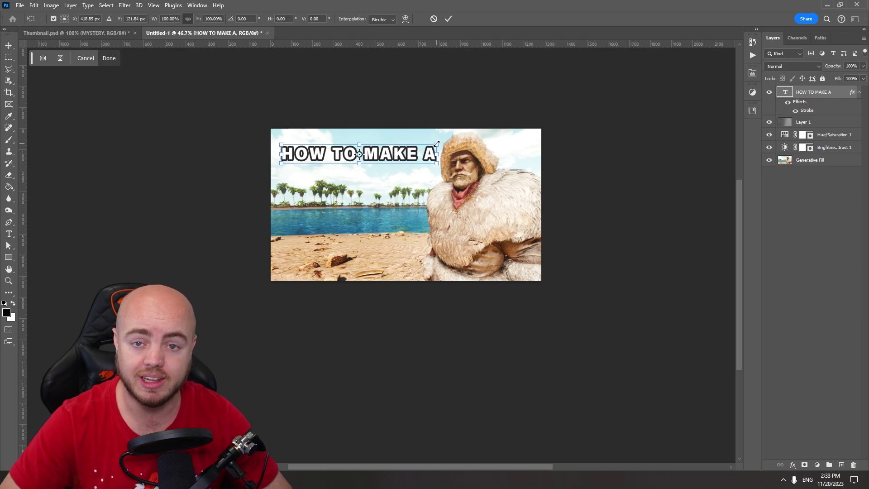
drag(437, 143, 535, 132)
drag(282, 163, 277, 165)
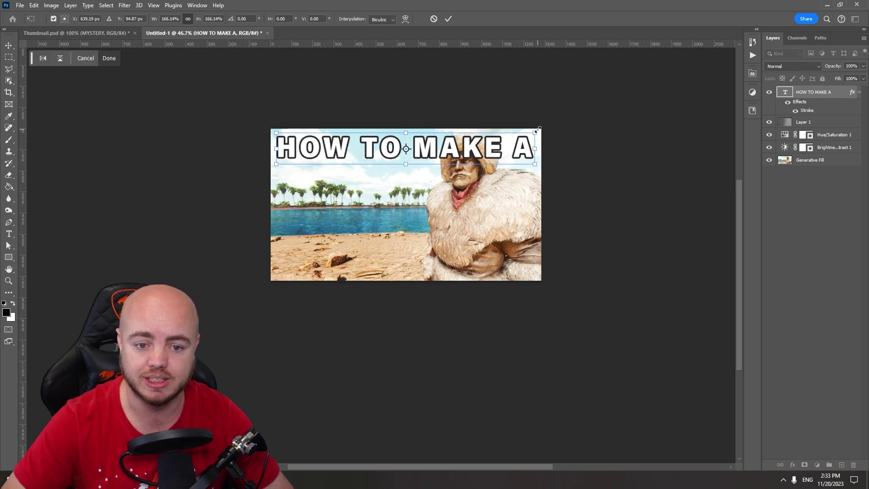
click(448, 19)
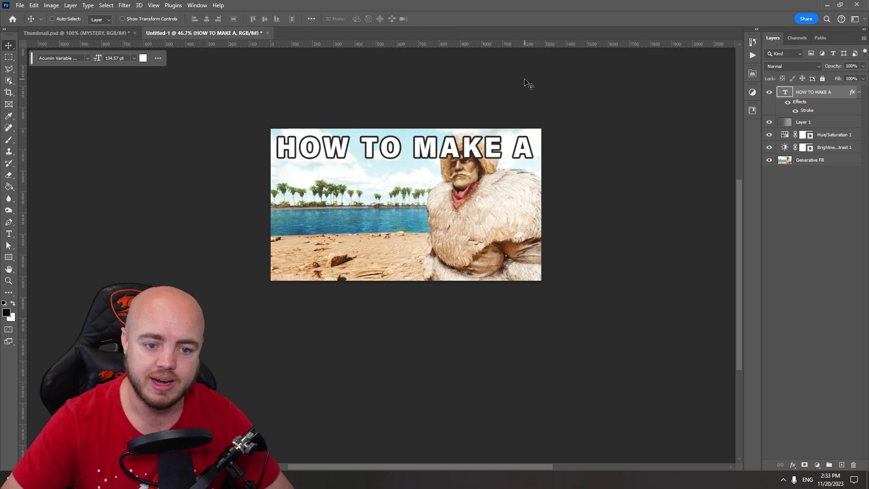
scroll(448, 143, up, 2)
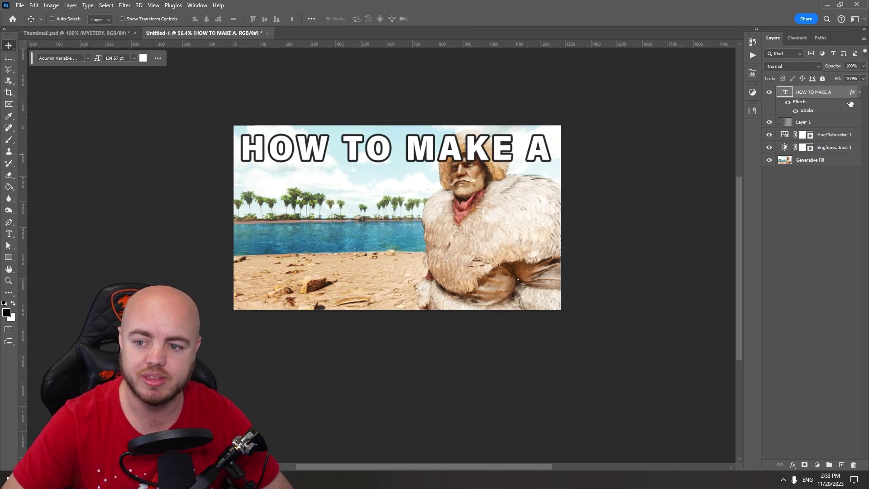
Step: Reopen the headline's Stroke effect and apply a larger outline size
double_click(808, 112)
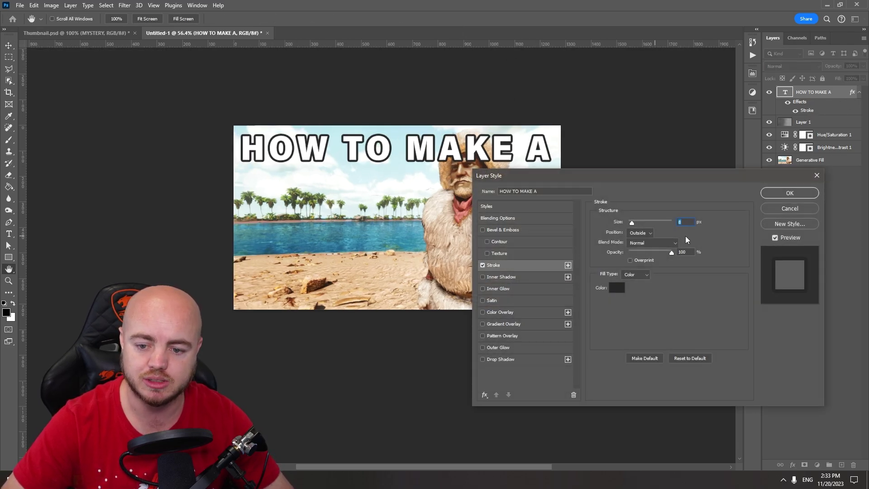
click(787, 193)
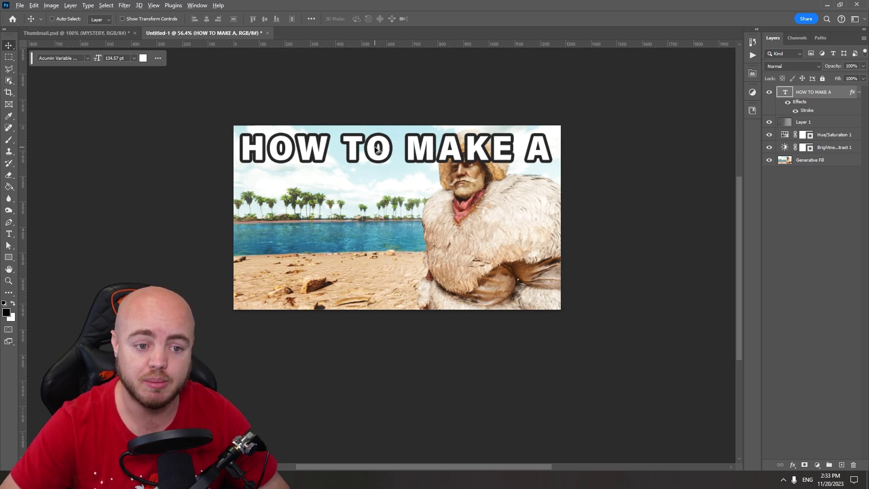
Step: Duplicate the headline below itself and begin retyping the copy as THUMBNAIL
drag(377, 149, 376, 190)
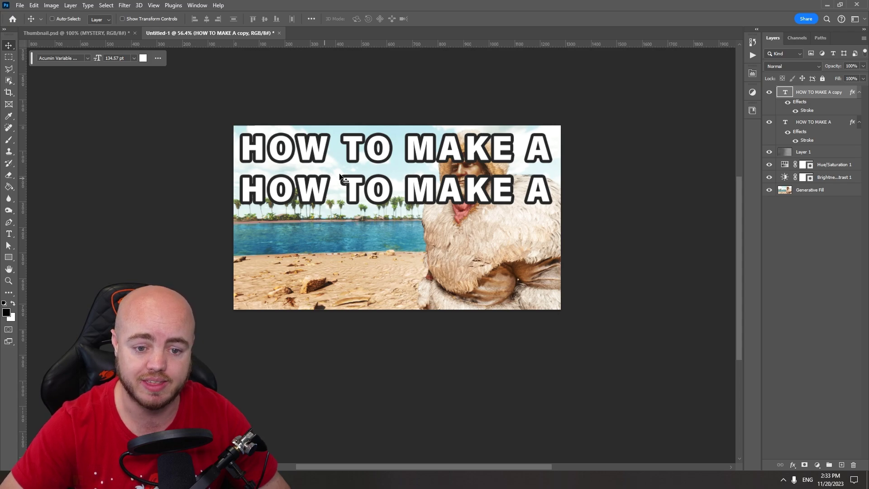
double_click(424, 192)
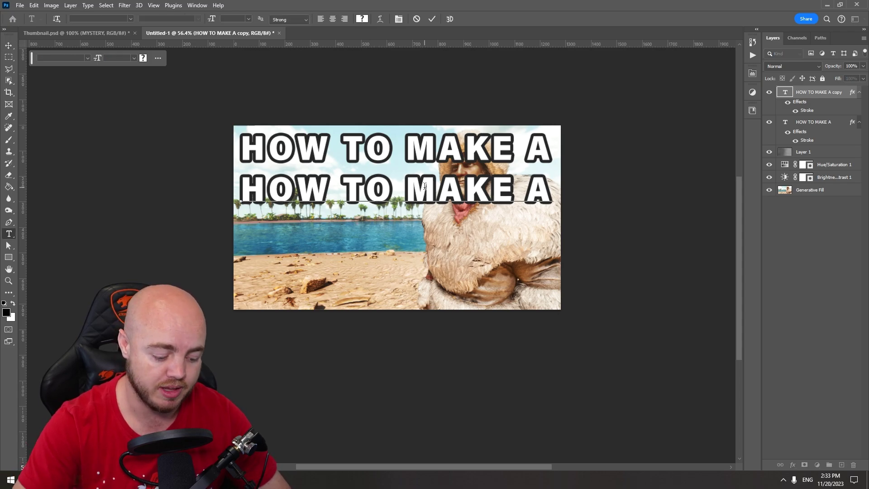
key(ctrl+a)
text(THUMB)
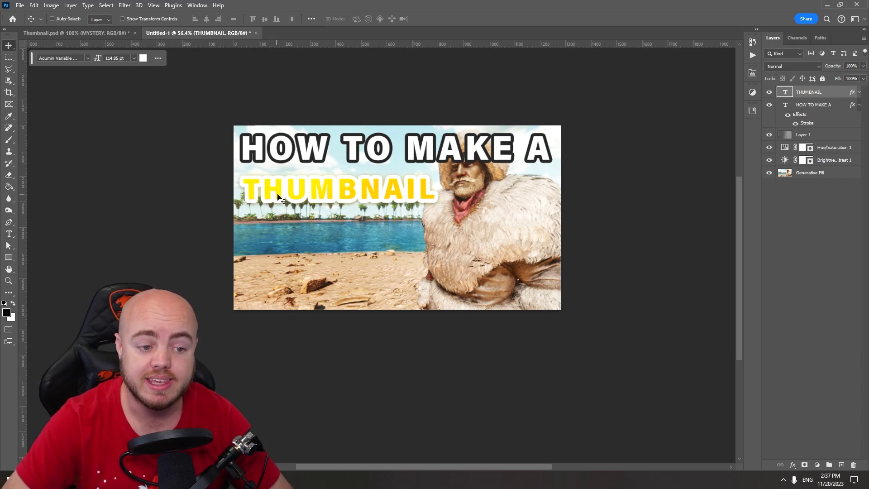
Step: Review THUMBNAIL's stroke and gradient overlay, trying then discarding an #ffea00 colour overlay
double_click(849, 97)
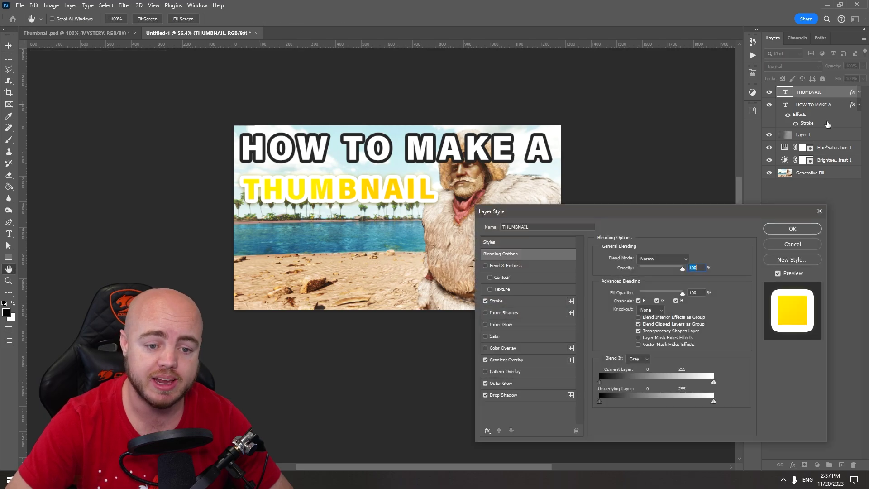
click(496, 301)
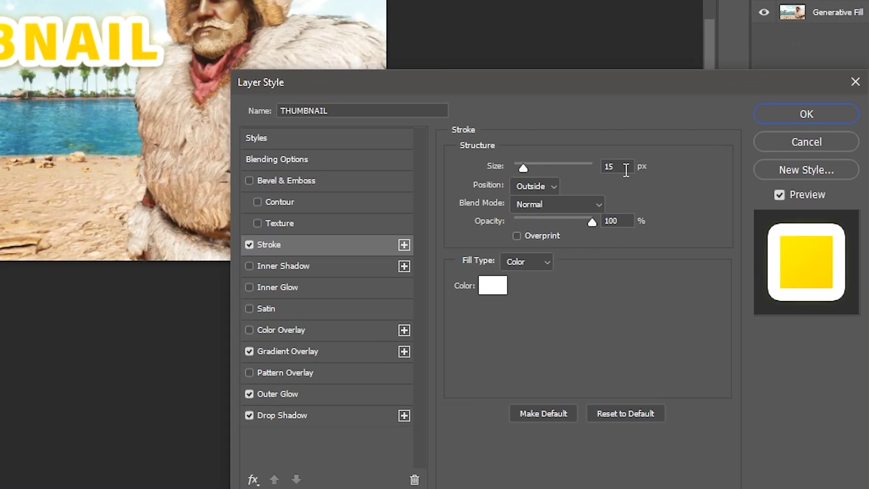
click(349, 351)
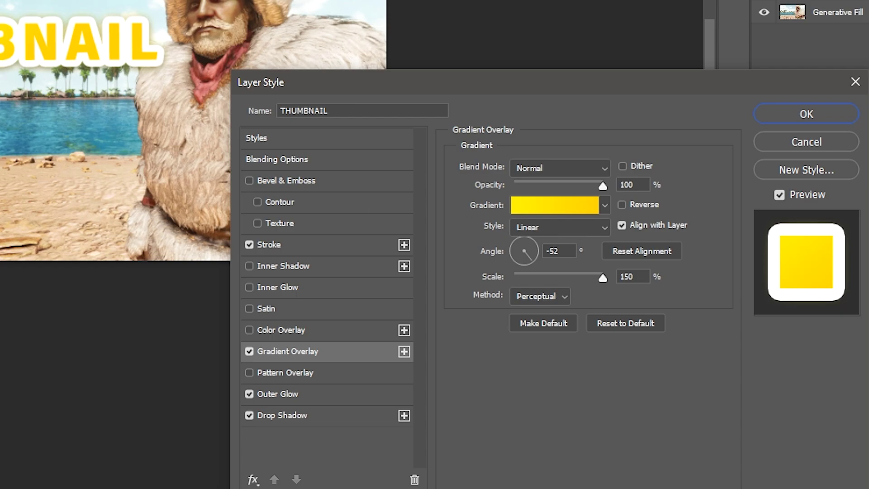
click(267, 330)
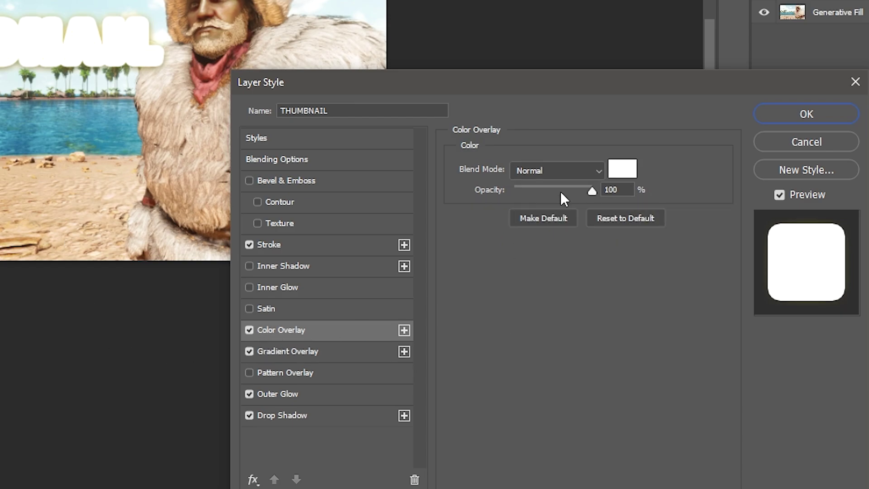
click(622, 169)
text(ffea00)
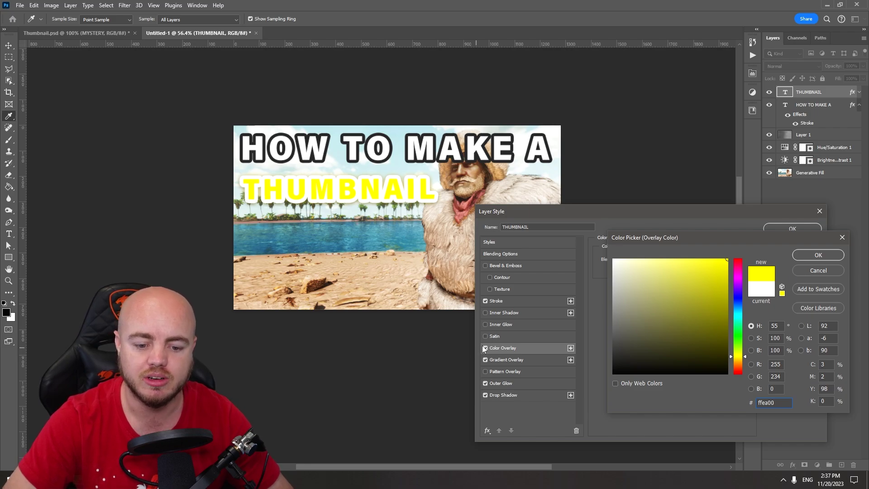
click(823, 271)
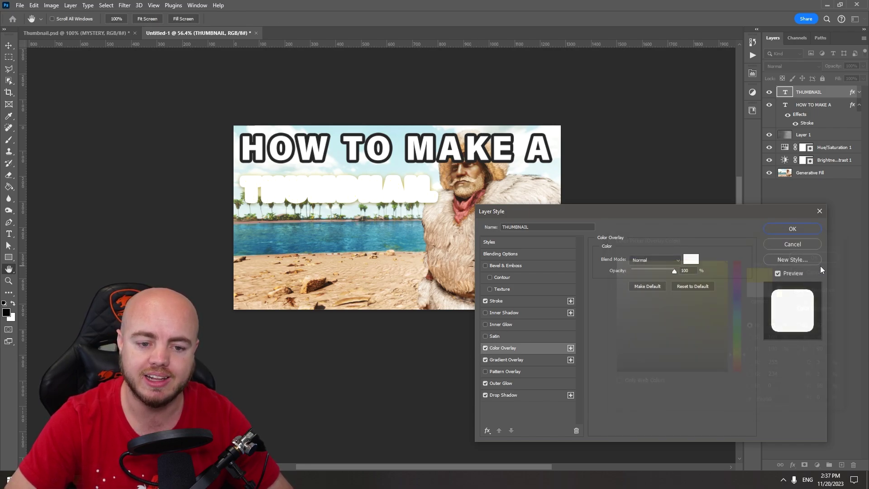
click(485, 347)
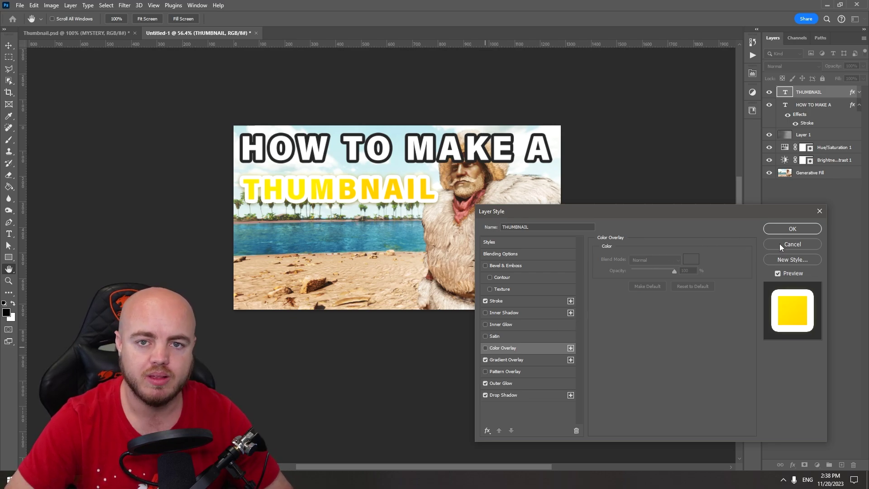
Step: Check the outer glow and apply a Multiply drop shadow: 81% opacity, distance 3, spread 31, size 27
click(511, 383)
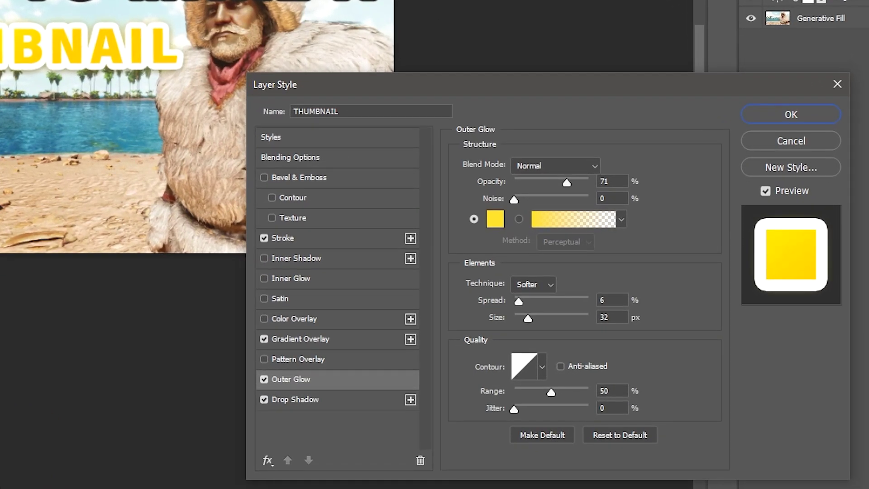
key(alt)
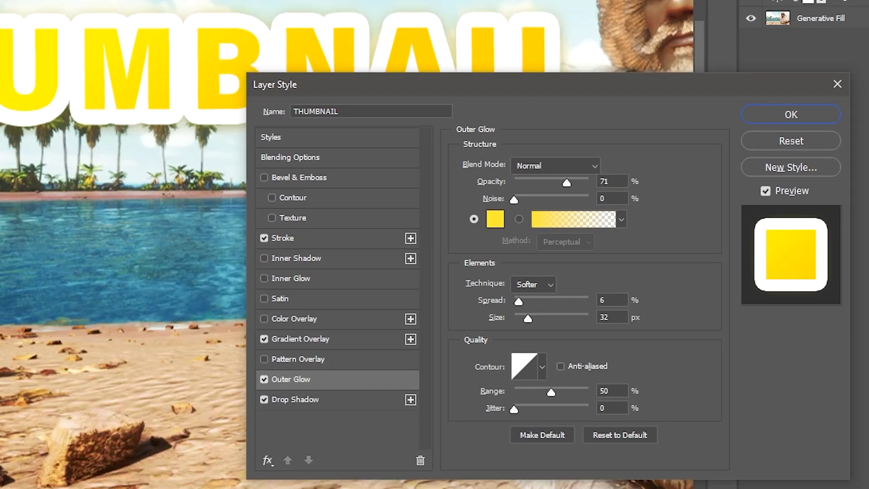
scroll(122, 181, up, 3)
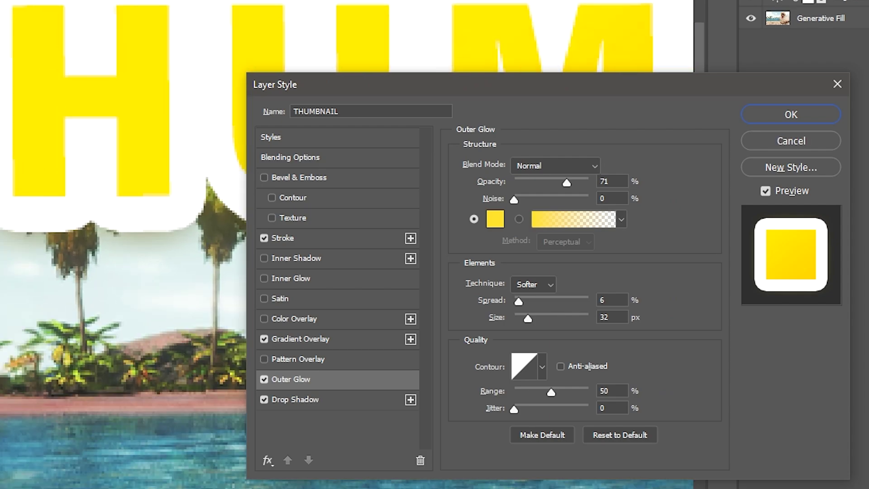
scroll(122, 181, down, 3)
click(313, 400)
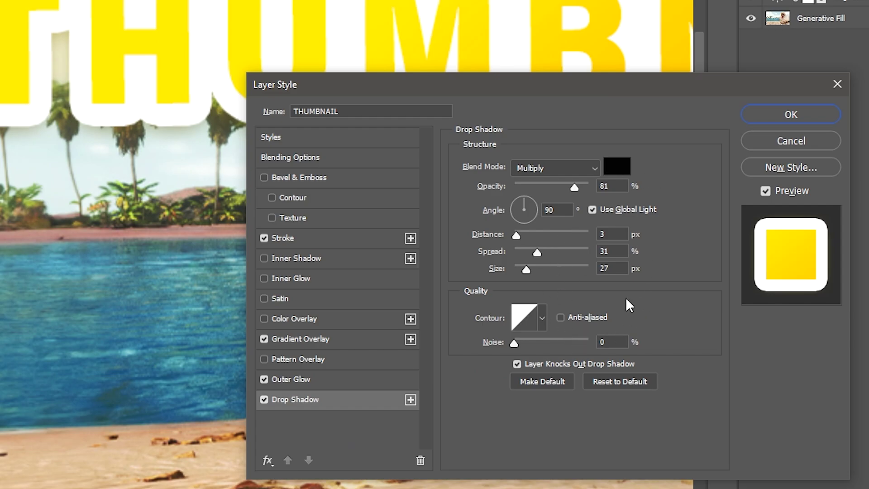
scroll(208, 195, down, 1)
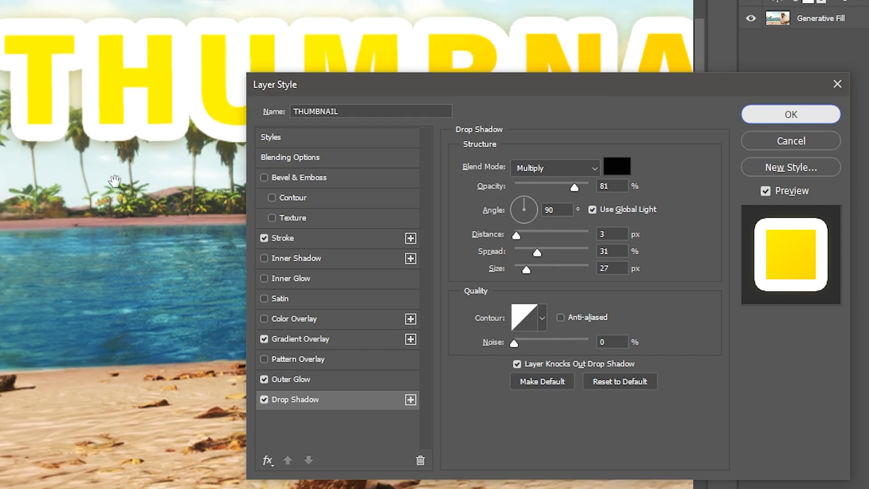
key(Return)
Step: Select both title text layers, group them as Group 1, and add a layer mask
scroll(533, 270, right, 4)
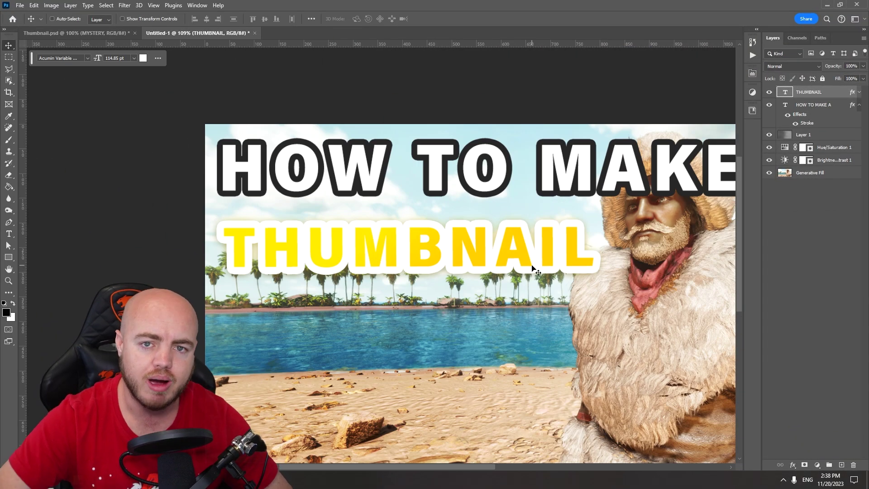
scroll(589, 302, down, 1)
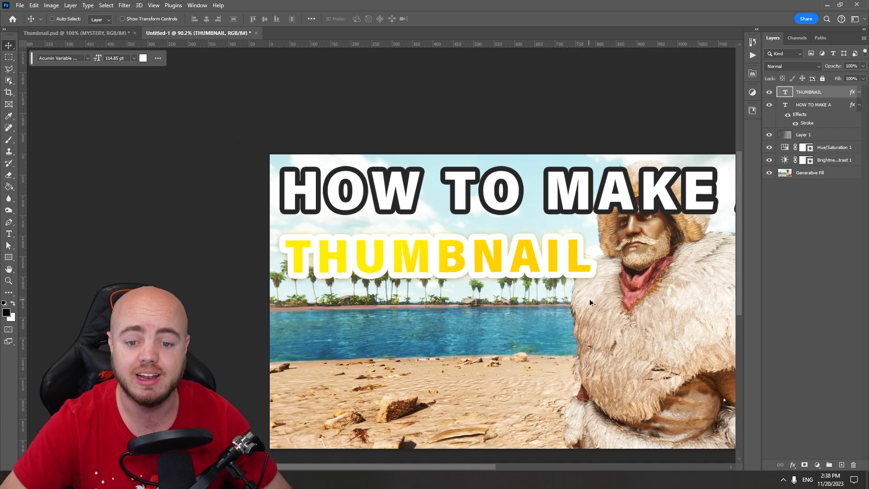
scroll(589, 302, down, 2)
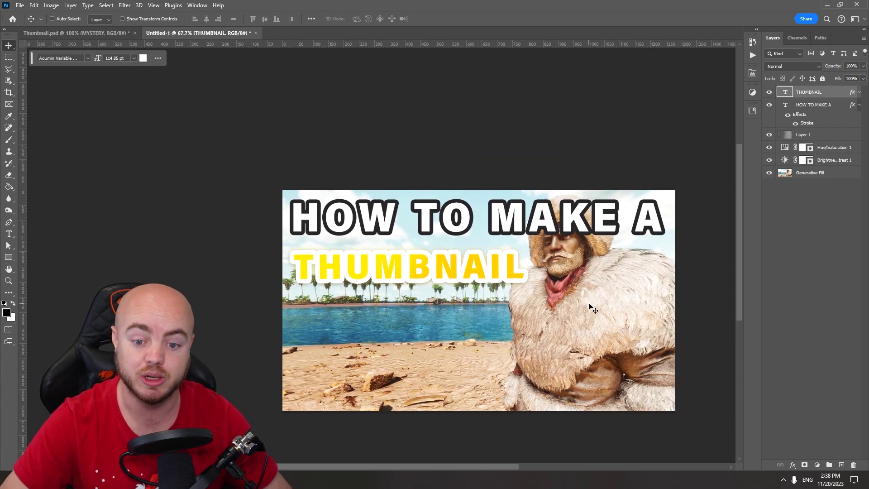
scroll(591, 290, right, 2)
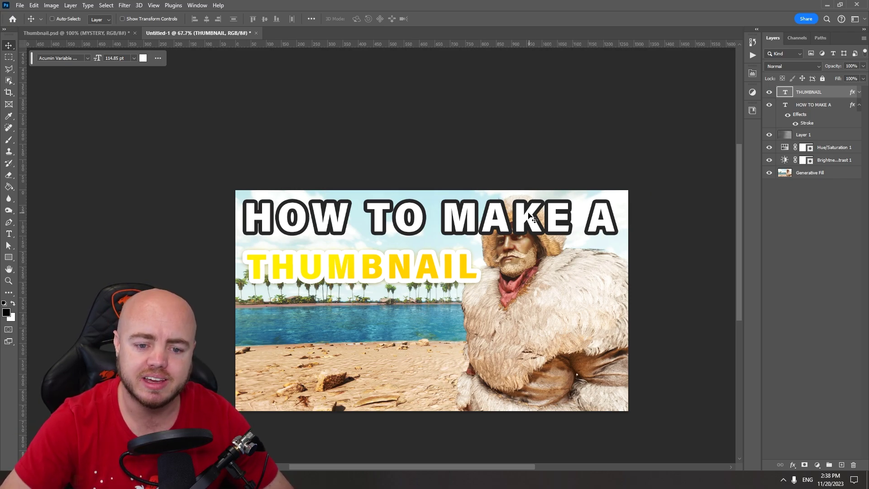
scroll(518, 210, up, 7)
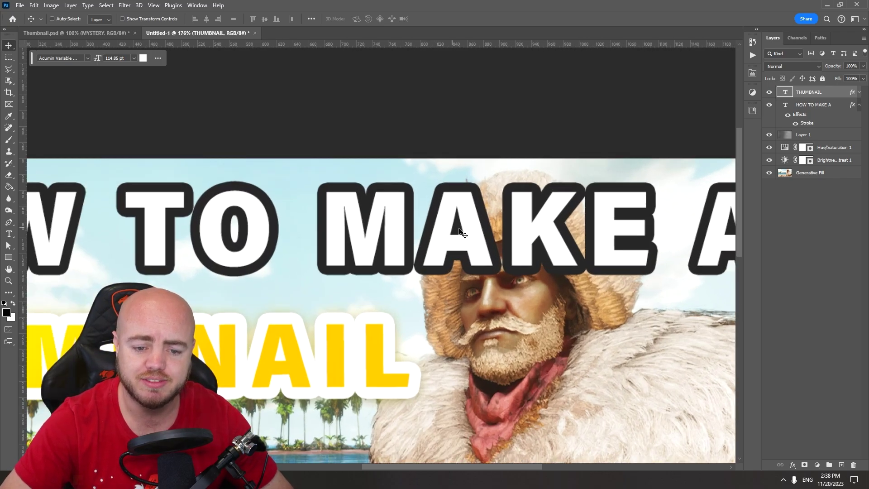
scroll(524, 230, down, 5)
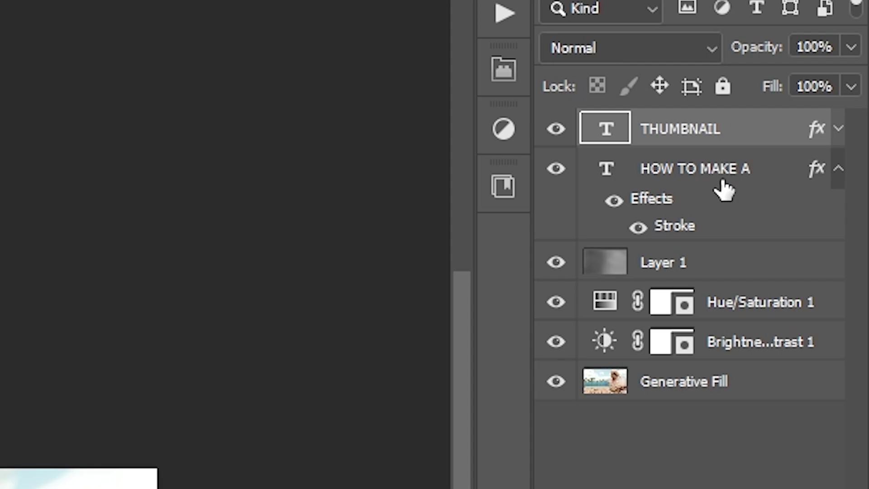
shift+click(706, 186)
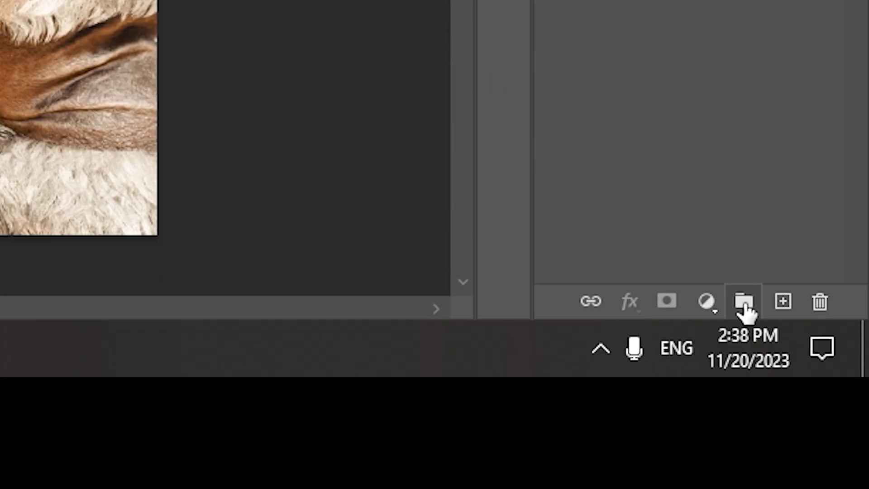
click(745, 302)
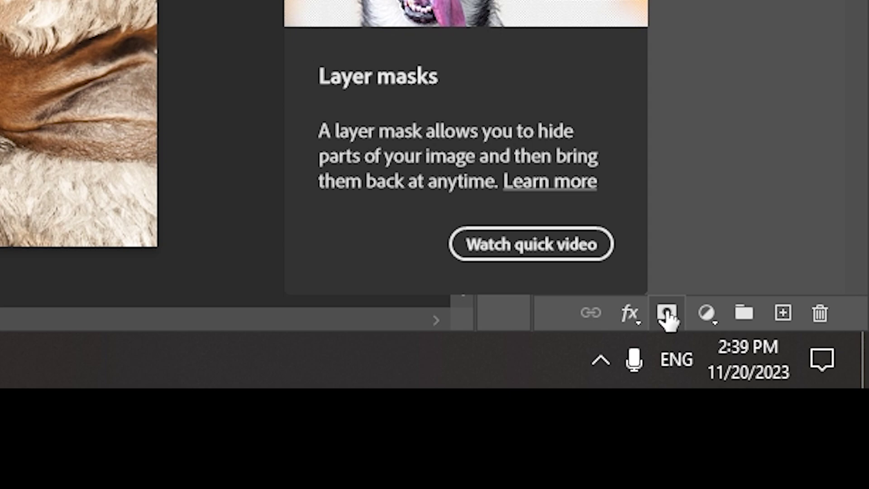
click(668, 313)
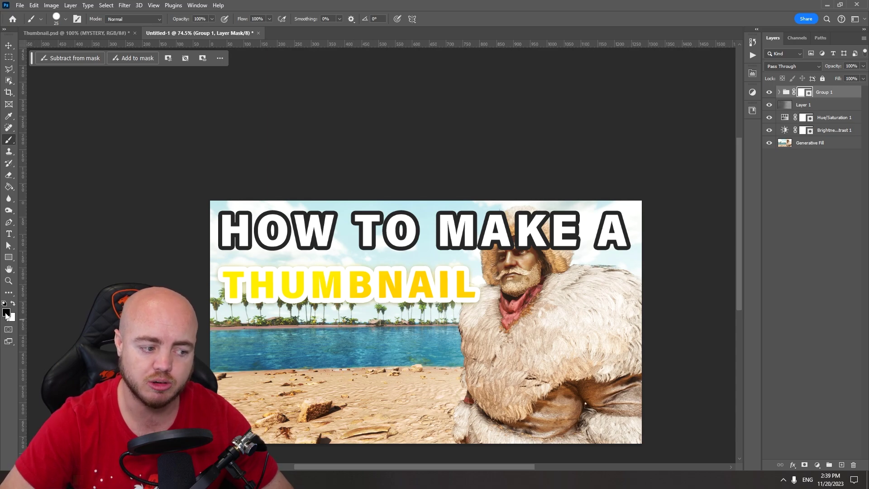
Step: Select a Hard Round brush from the brush presets
right_click(393, 254)
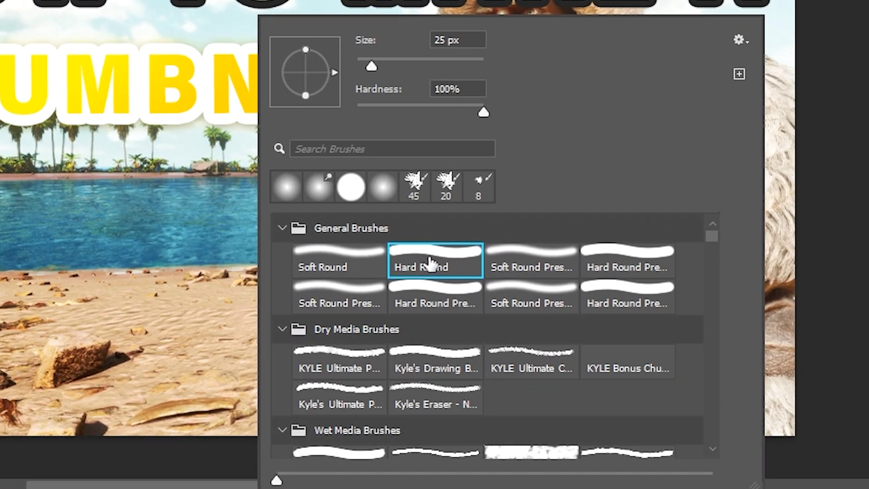
double_click(452, 316)
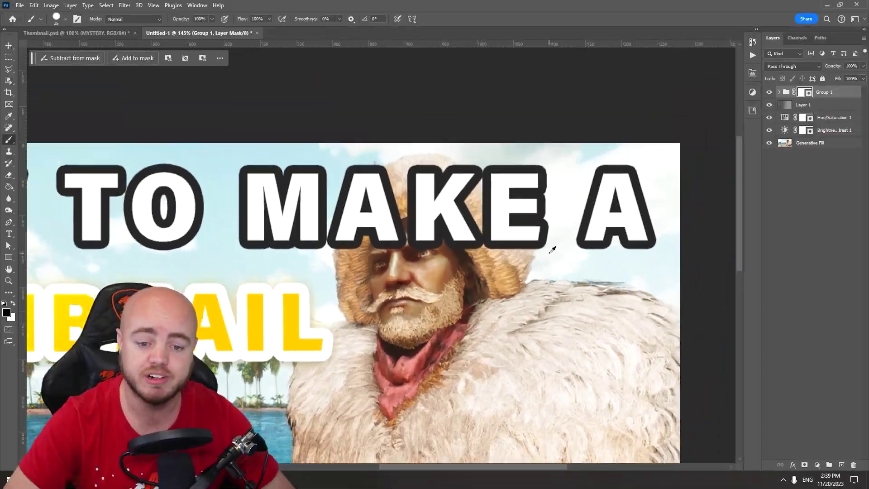
scroll(472, 251, up, 2)
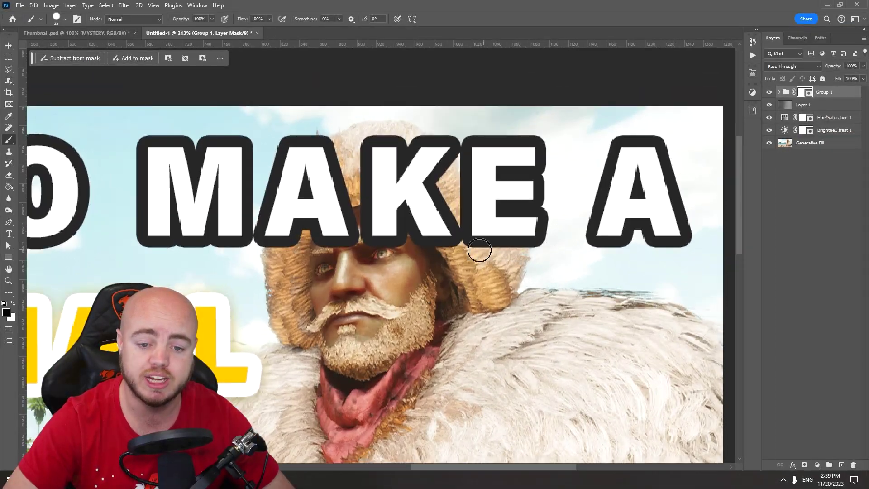
Step: Paint black on the Group 1 mask to hide the letters over the man's fur and hood
drag(323, 290, 362, 254)
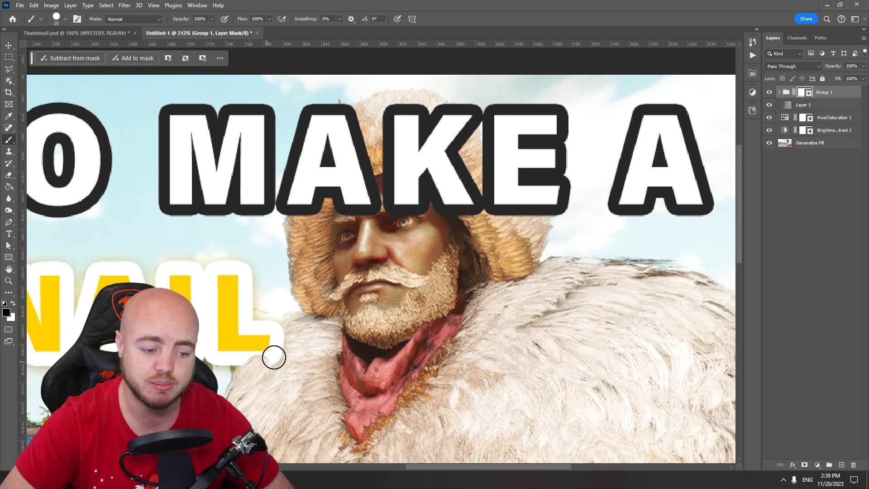
drag(247, 367, 285, 314)
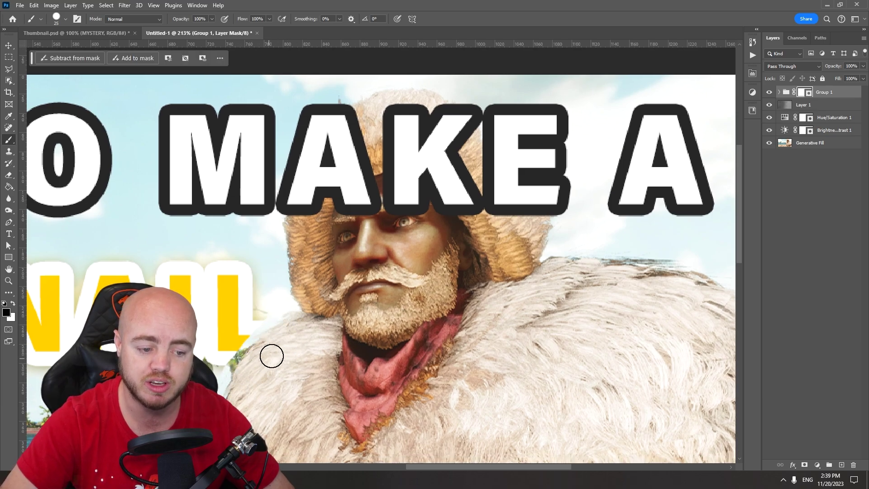
drag(292, 208, 290, 222)
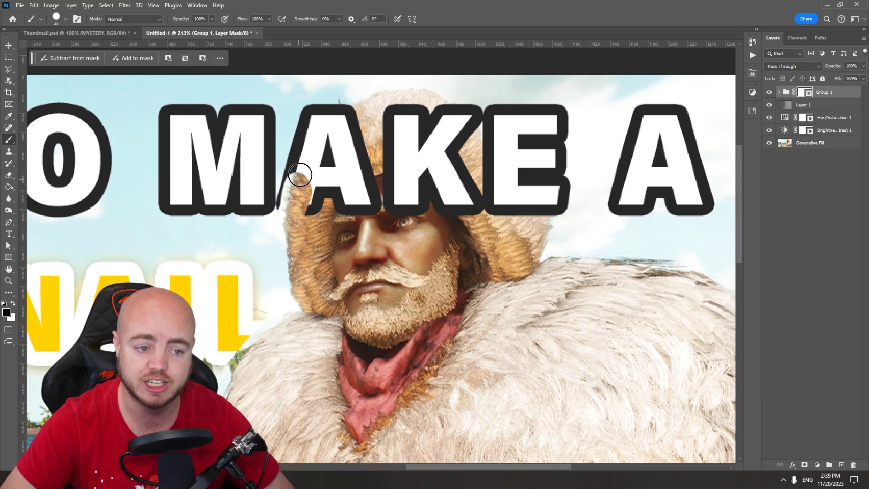
drag(302, 170, 319, 126)
mouse_move(428, 95)
mouse_down()
mouse_move(458, 107)
mouse_move(506, 153)
mouse_move(496, 171)
mouse_move(515, 170)
mouse_move(552, 225)
mouse_move(520, 196)
mouse_move(517, 225)
mouse_move(493, 209)
mouse_move(477, 158)
mouse_move(437, 116)
mouse_move(384, 121)
mouse_move(316, 148)
mouse_move(326, 140)
mouse_move(317, 169)
mouse_move(324, 192)
mouse_move(357, 141)
mouse_move(408, 124)
mouse_move(418, 158)
mouse_move(416, 217)
mouse_move(471, 233)
mouse_up()
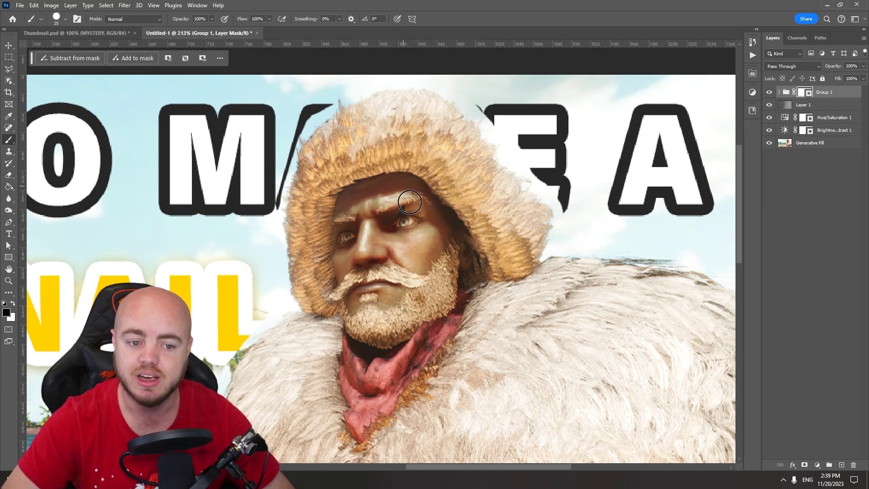
scroll(453, 226, down, 3)
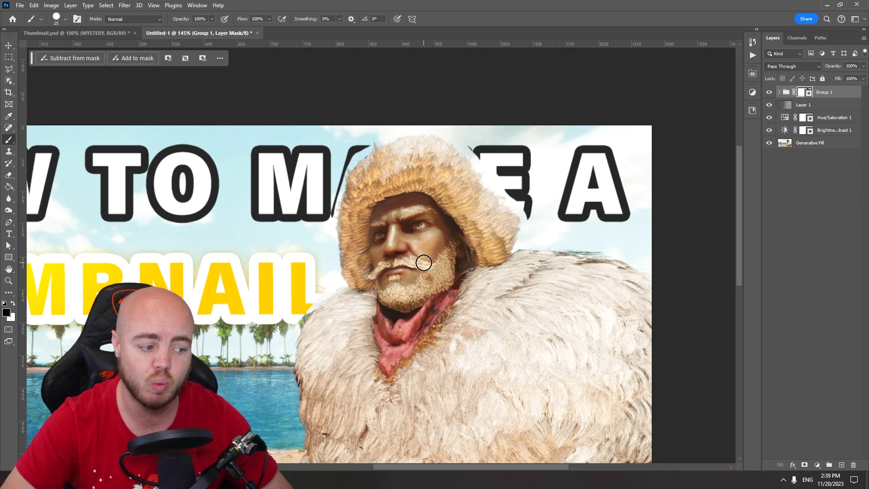
Step: Paint white on the group mask to restore THUMBNAIL's outline beside the L
scroll(353, 299, up, 5)
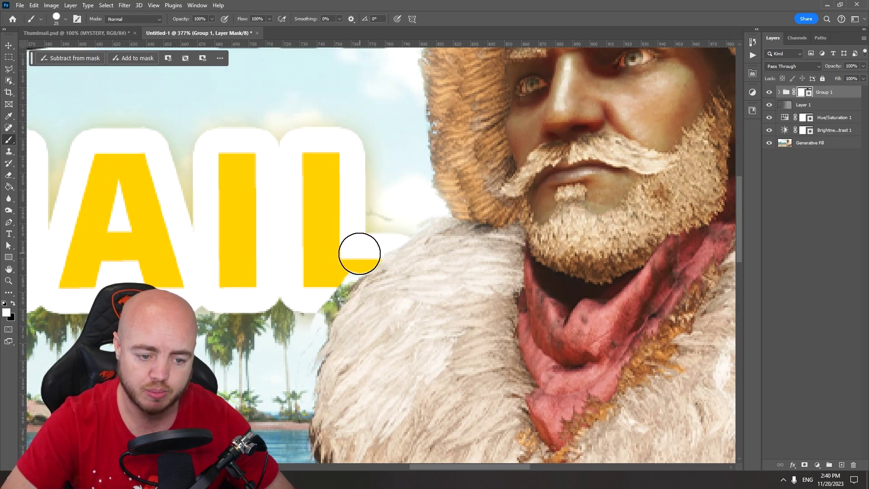
click(319, 301)
scroll(490, 215, down, 10)
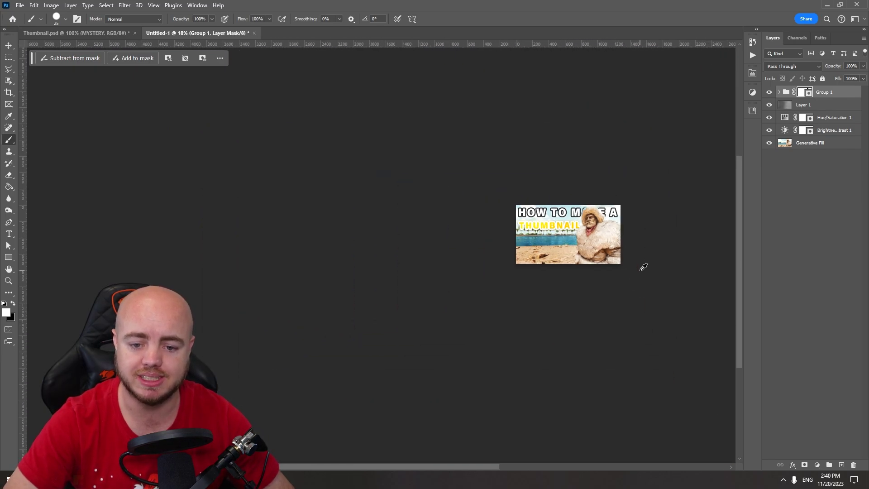
Step: Zoom out and pan across the thumbnail to review the character in front of the title
scroll(601, 262, up, 2)
drag(634, 269, 490, 330)
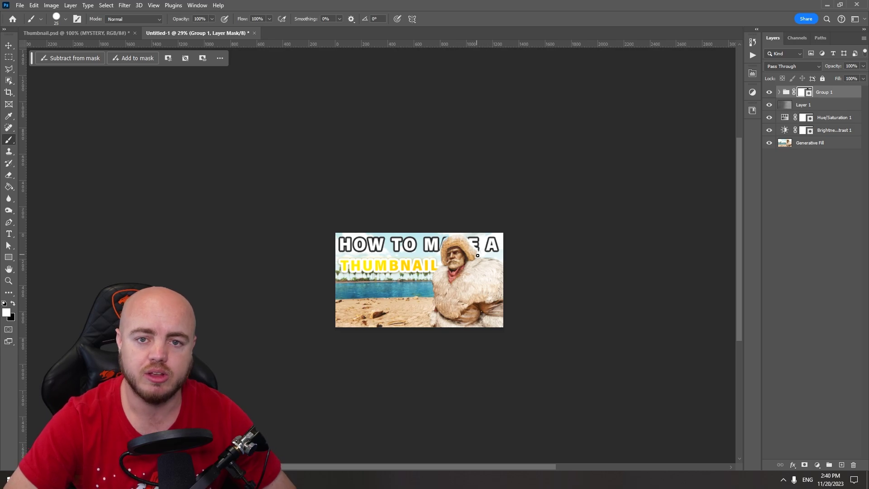
scroll(480, 257, up, 10)
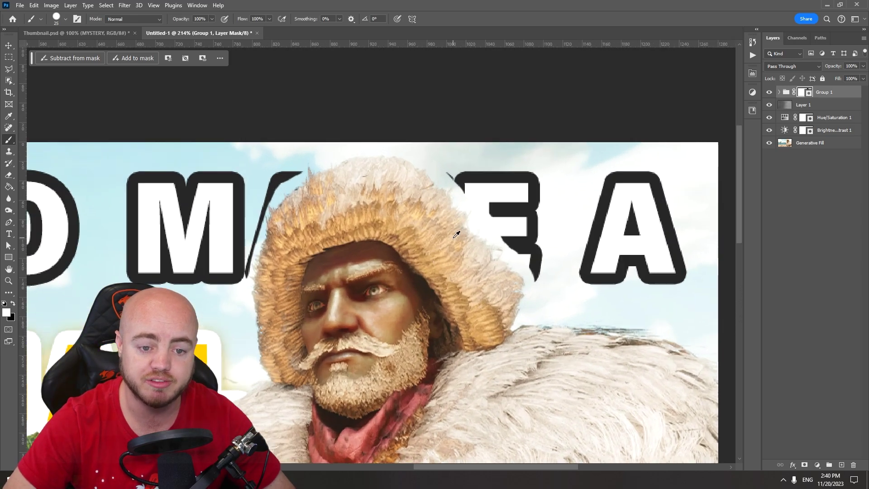
scroll(456, 234, down, 3)
drag(517, 388, 531, 316)
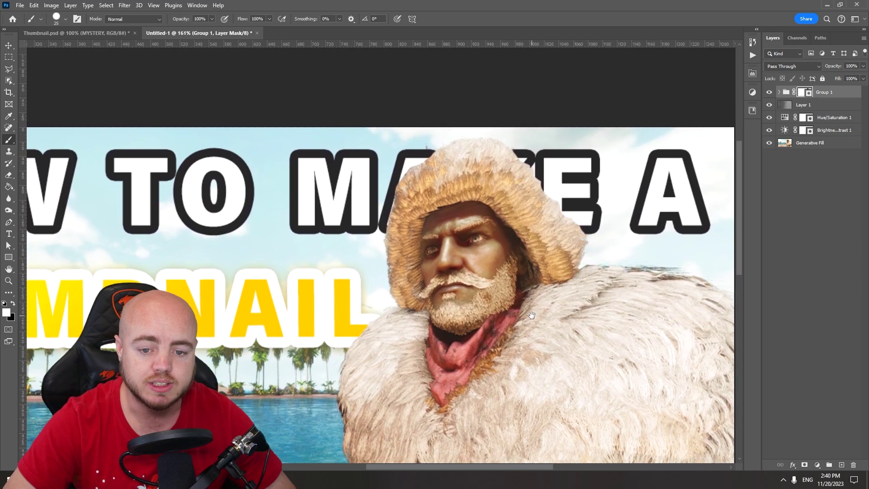
scroll(532, 316, down, 4)
drag(569, 365, 565, 271)
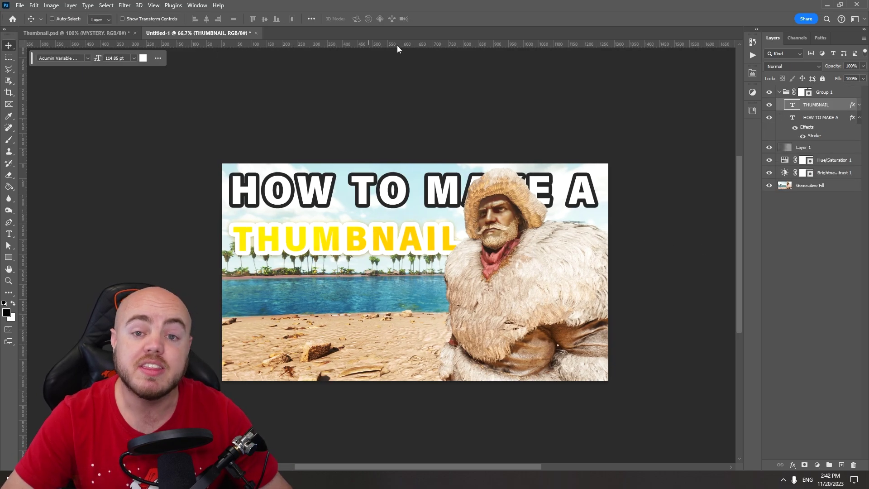
Step: Quick Export the thumbnail as Untitled-1.png to the Desktop
click(20, 6)
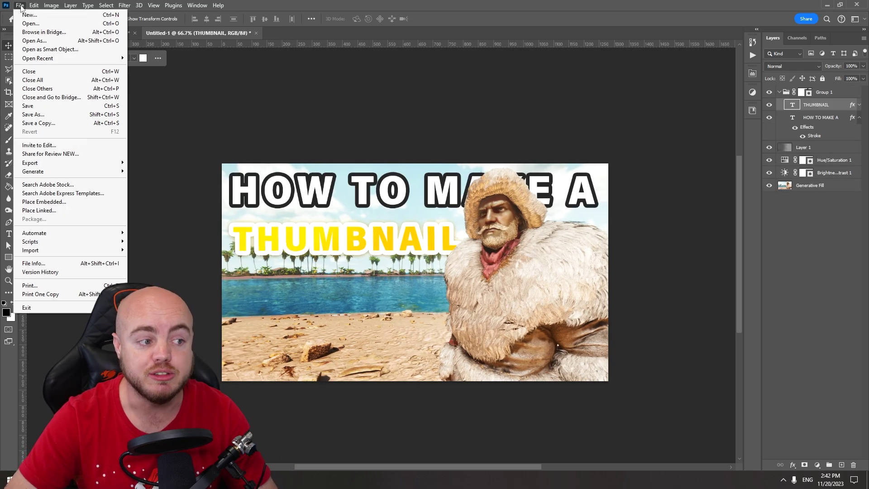
mouse_move(55, 165)
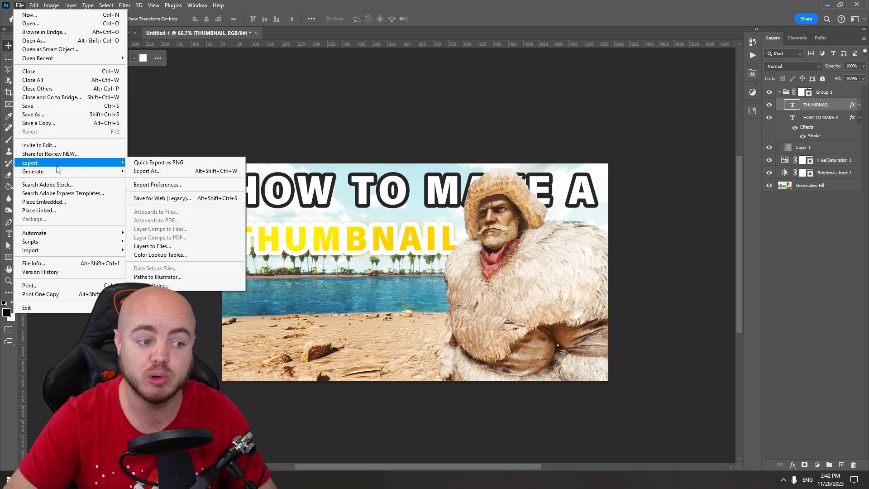
click(181, 165)
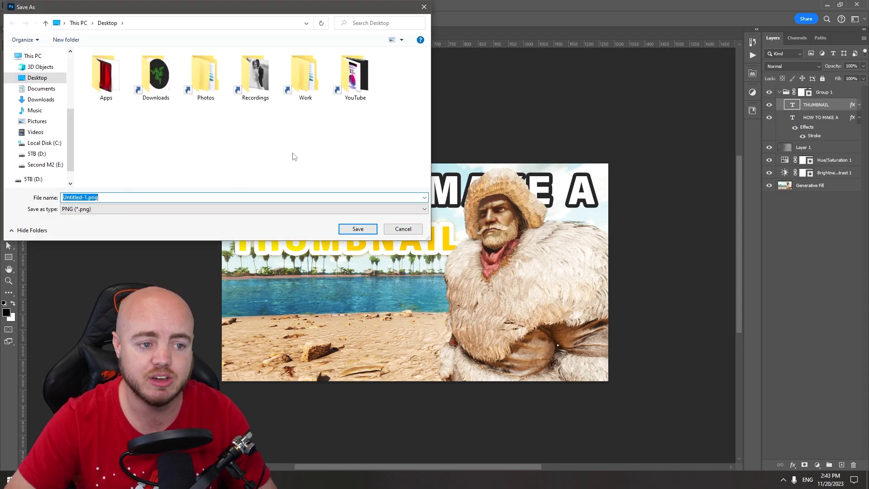
click(357, 229)
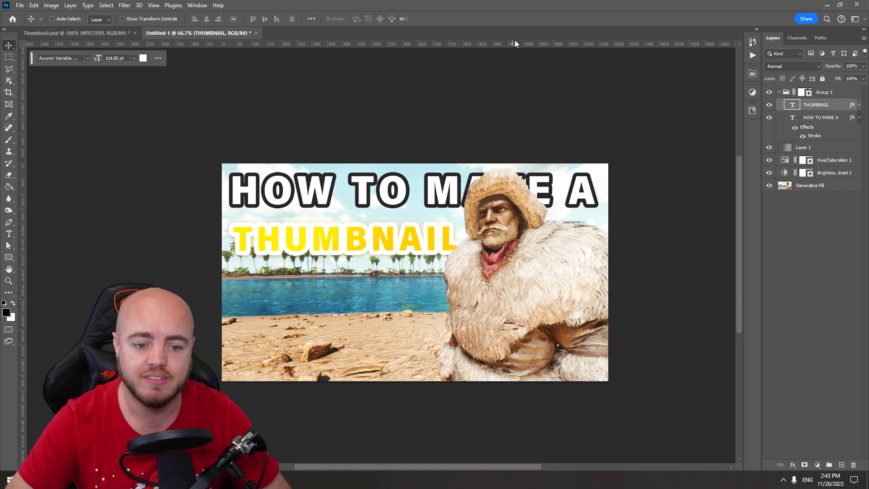
key(super+Down)
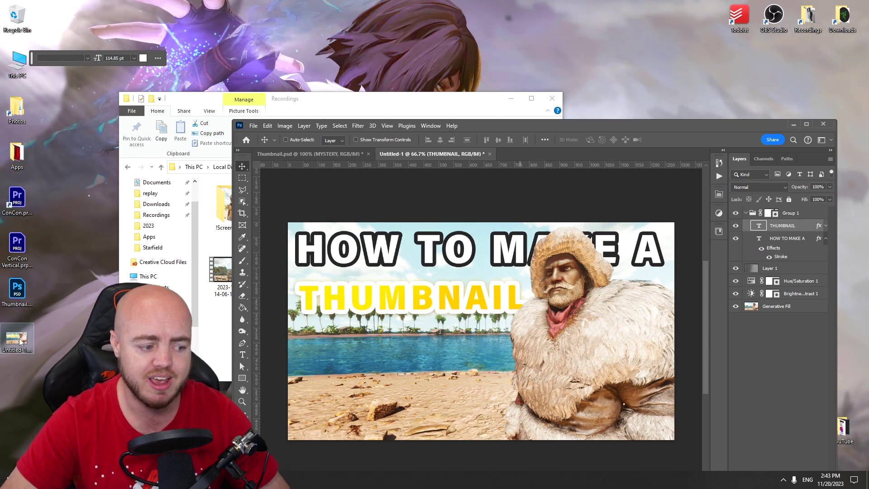
right_click(20, 342)
click(55, 332)
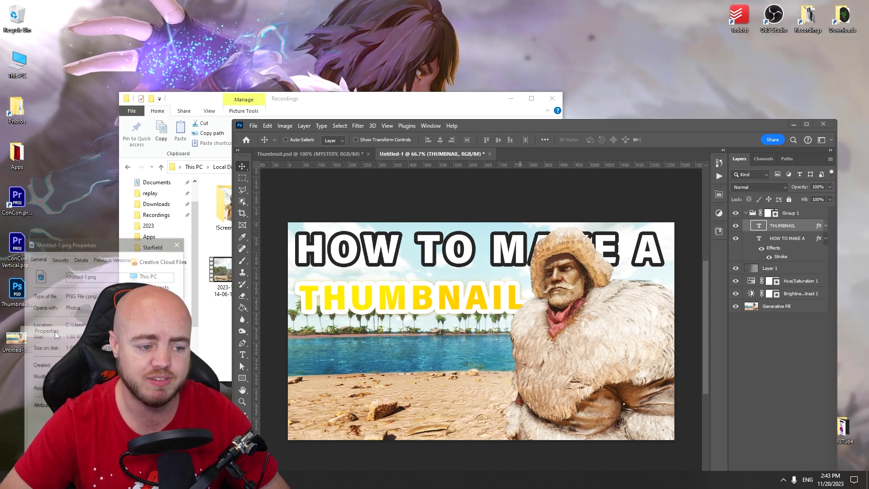